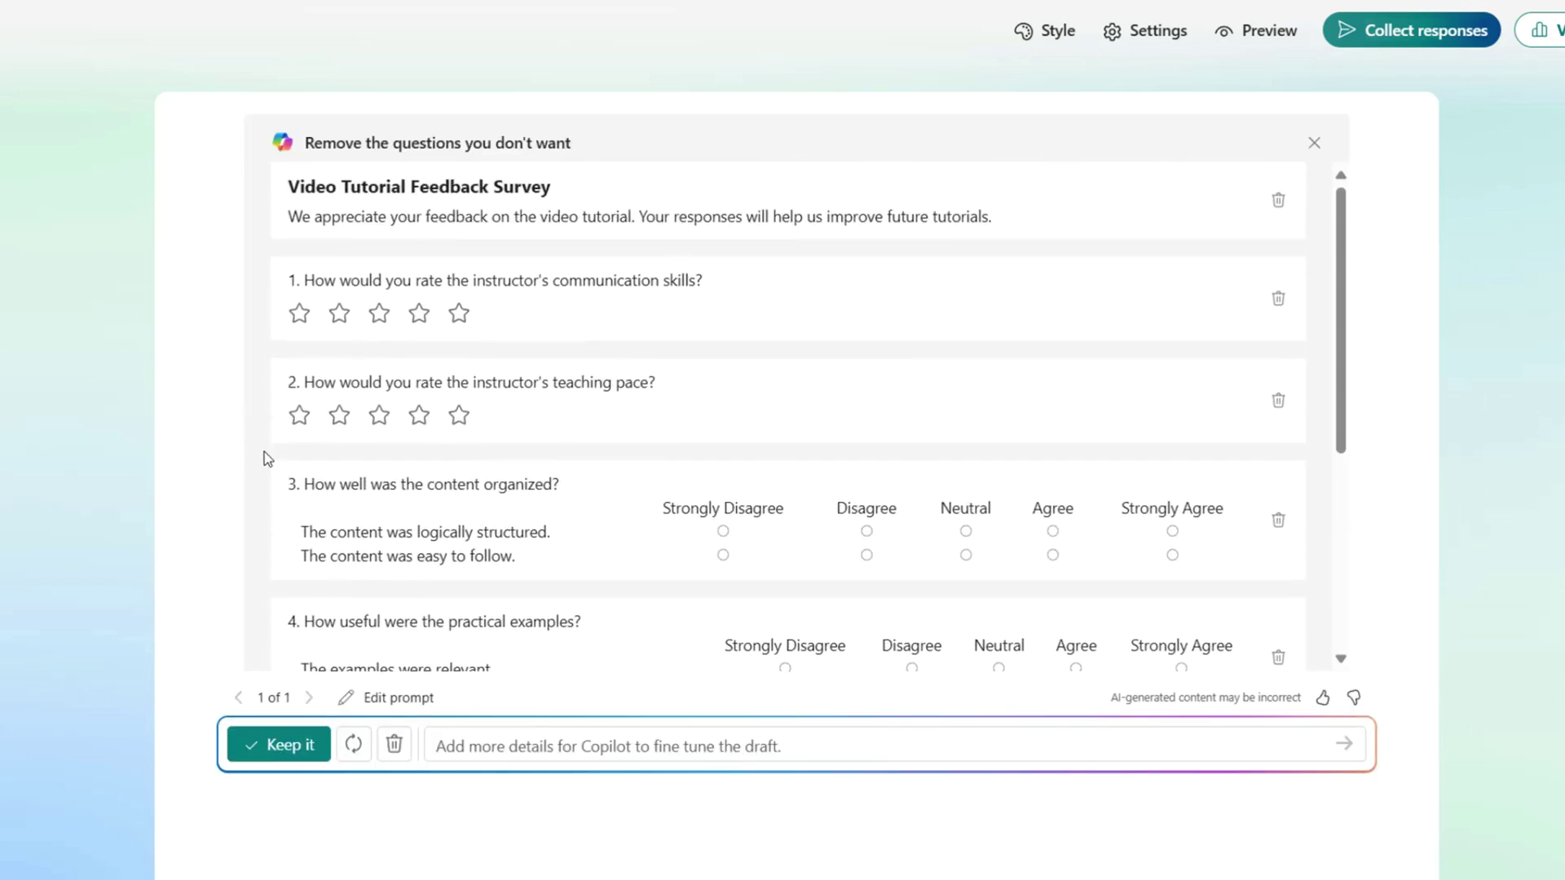
- Review the generated questions of the Video Tutorial Feedback Survey draft and keep the draft
scroll(264, 452, down, 5)
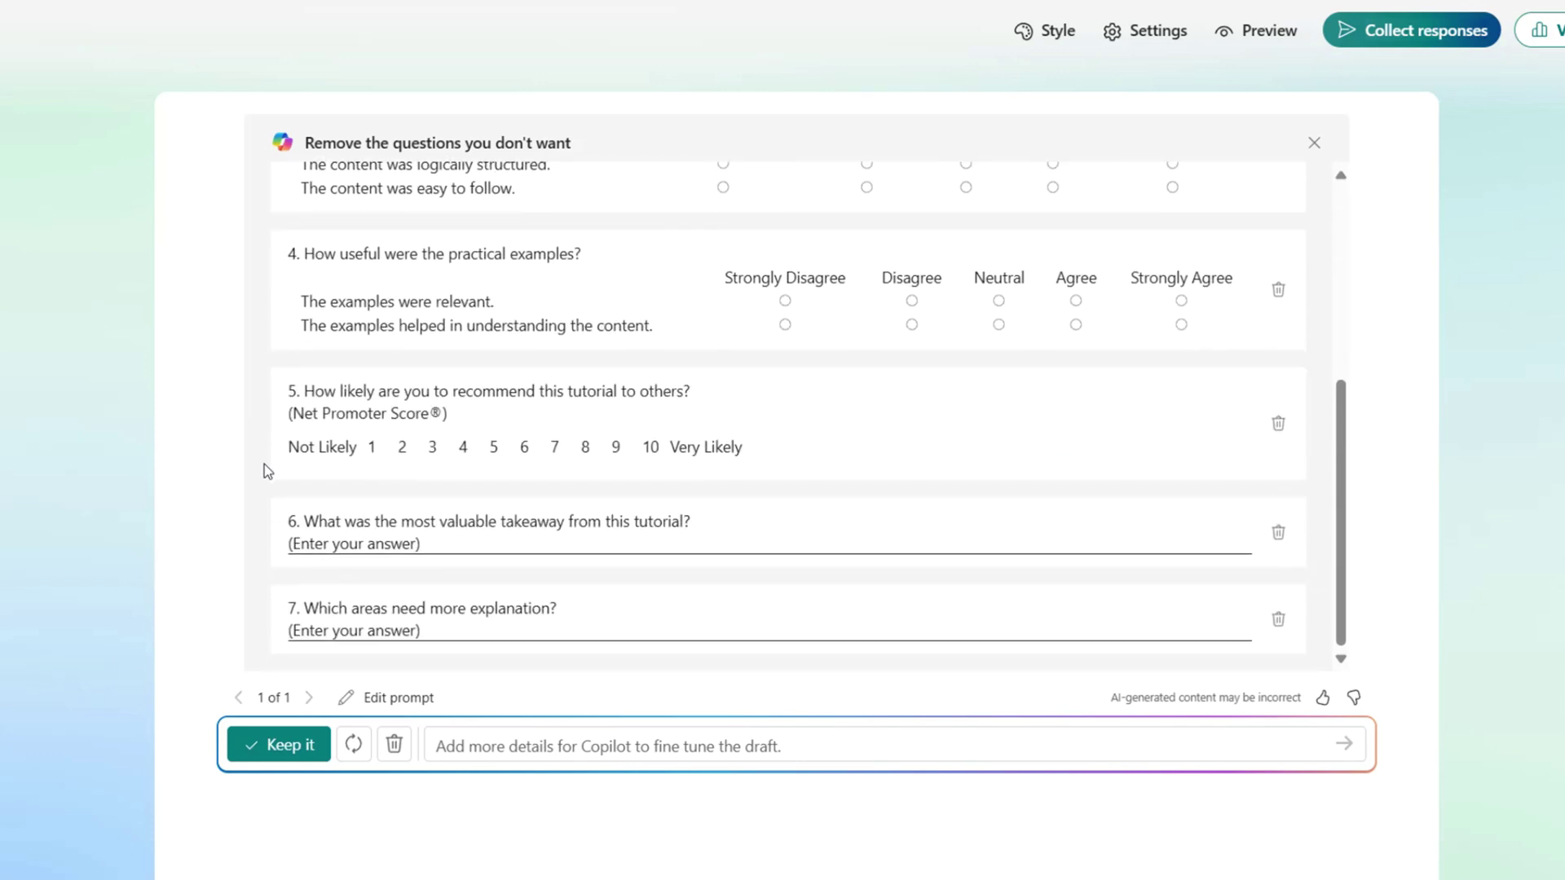
click(705, 736)
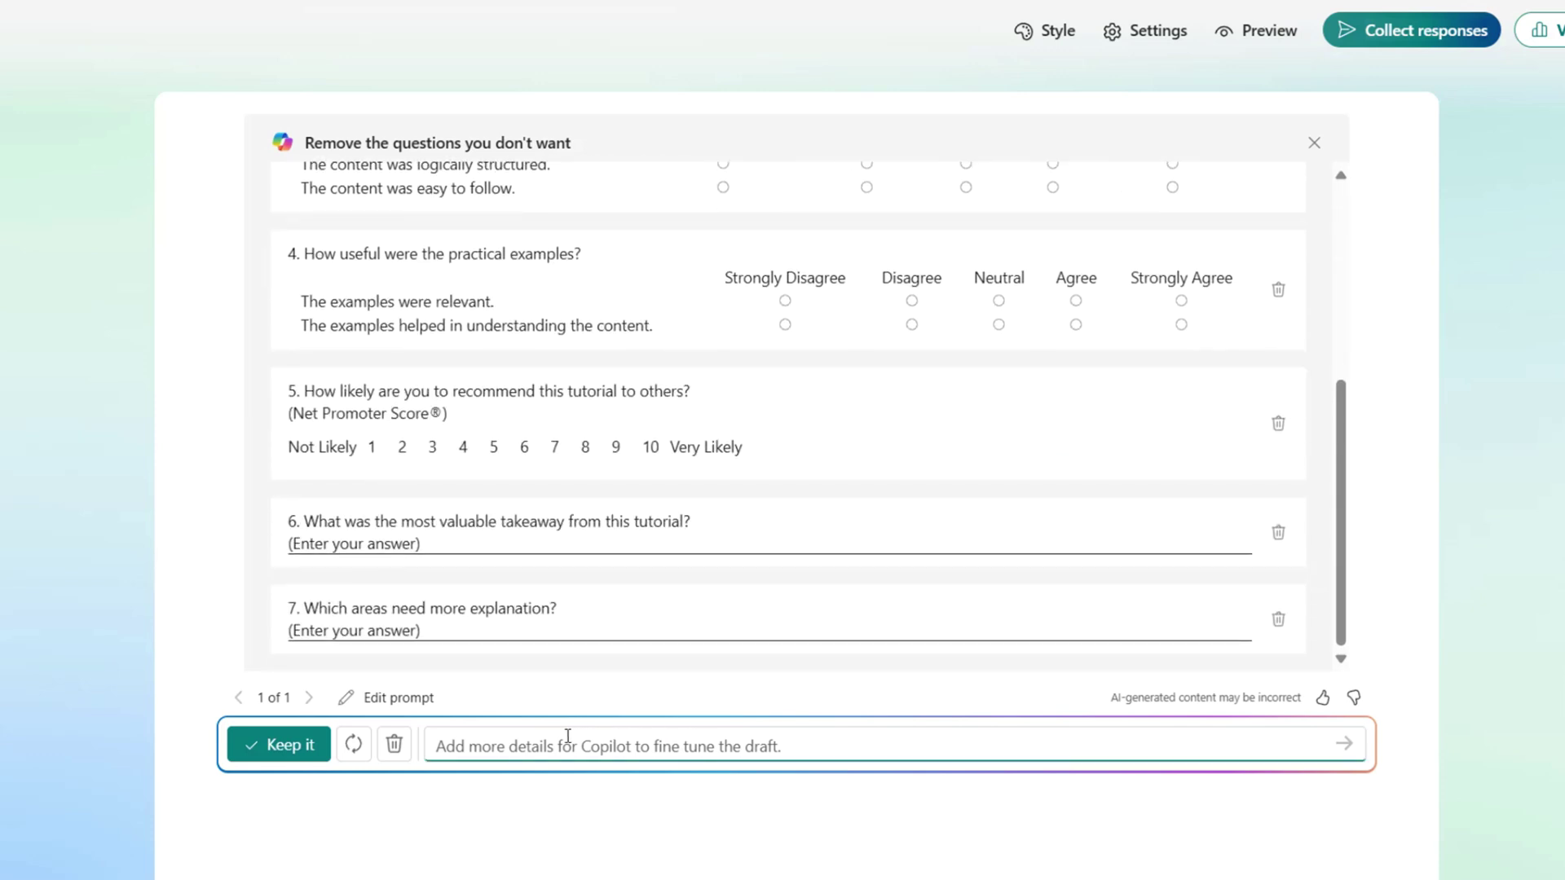
click(271, 744)
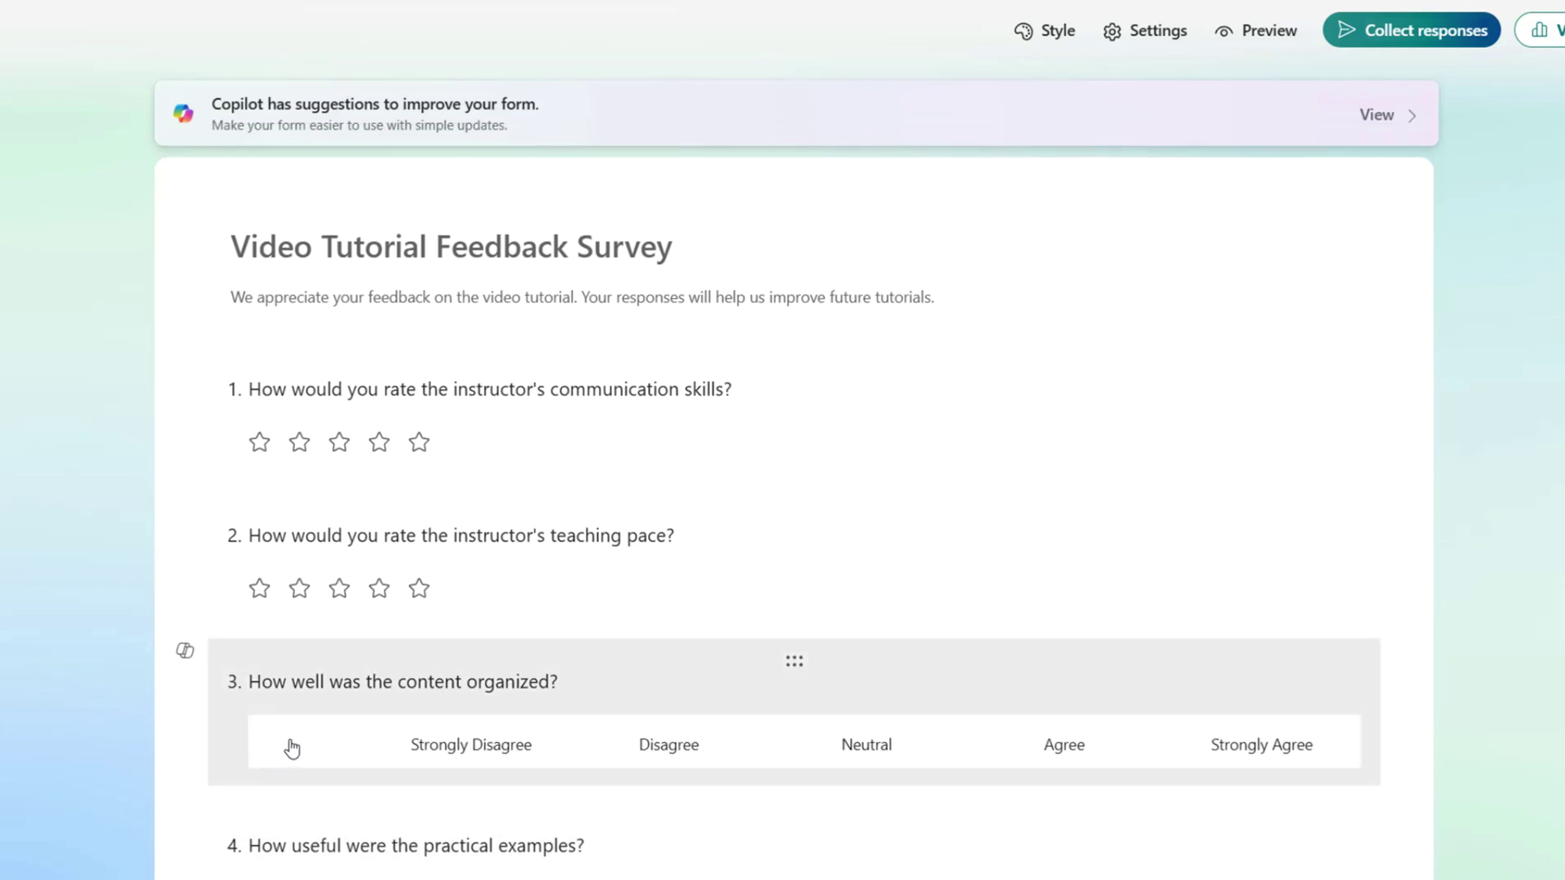
- Apply Copilot's suggested laptop video-call design to the survey and accept its save-and-edit and response receipt suggestions
click(1332, 123)
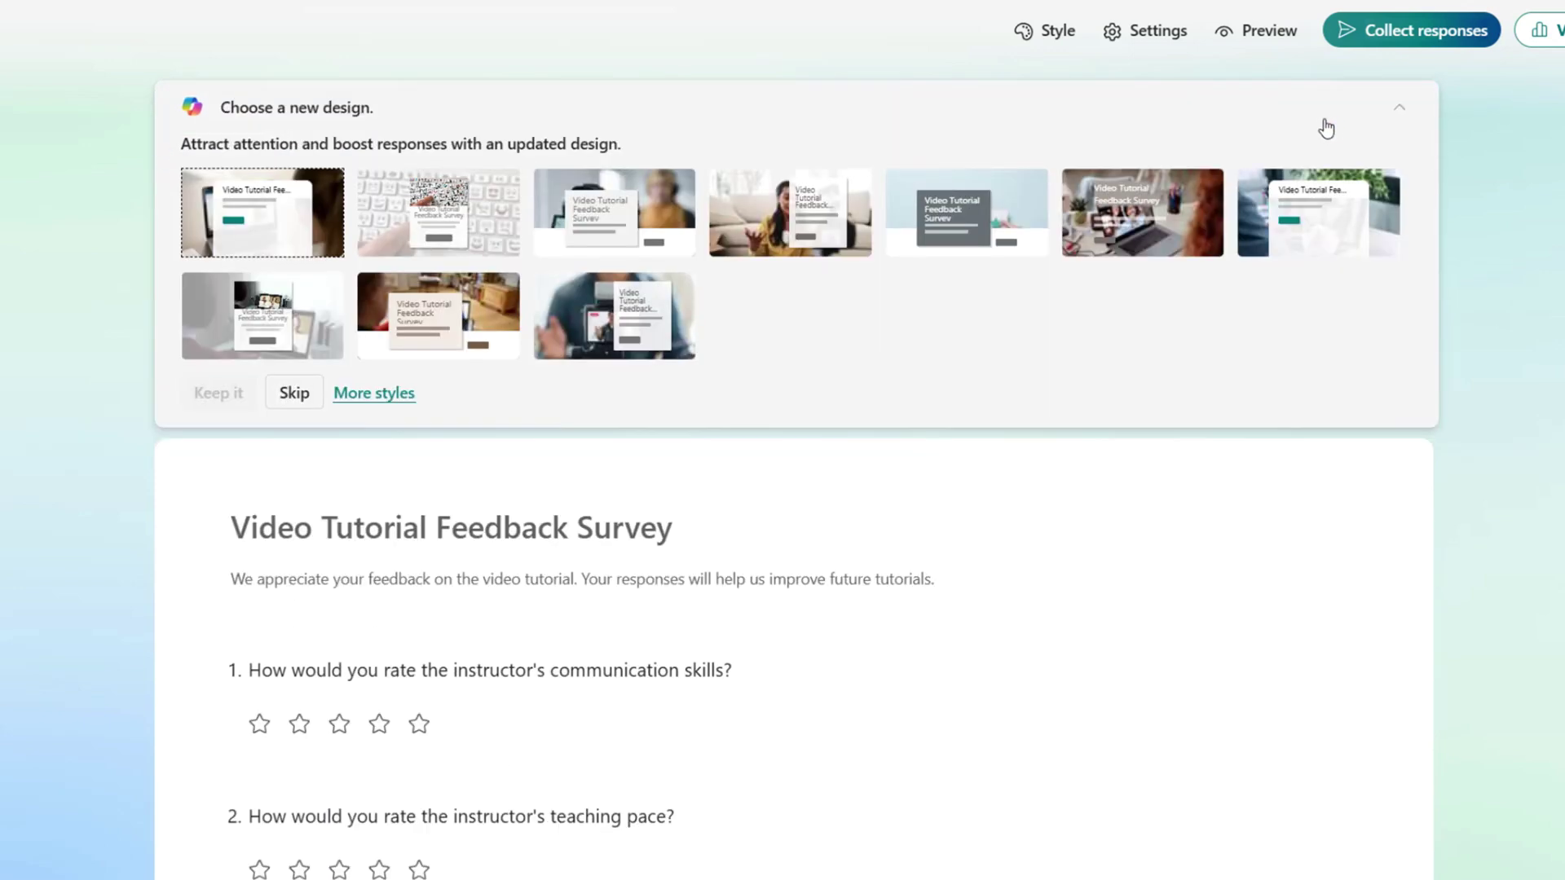
click(236, 322)
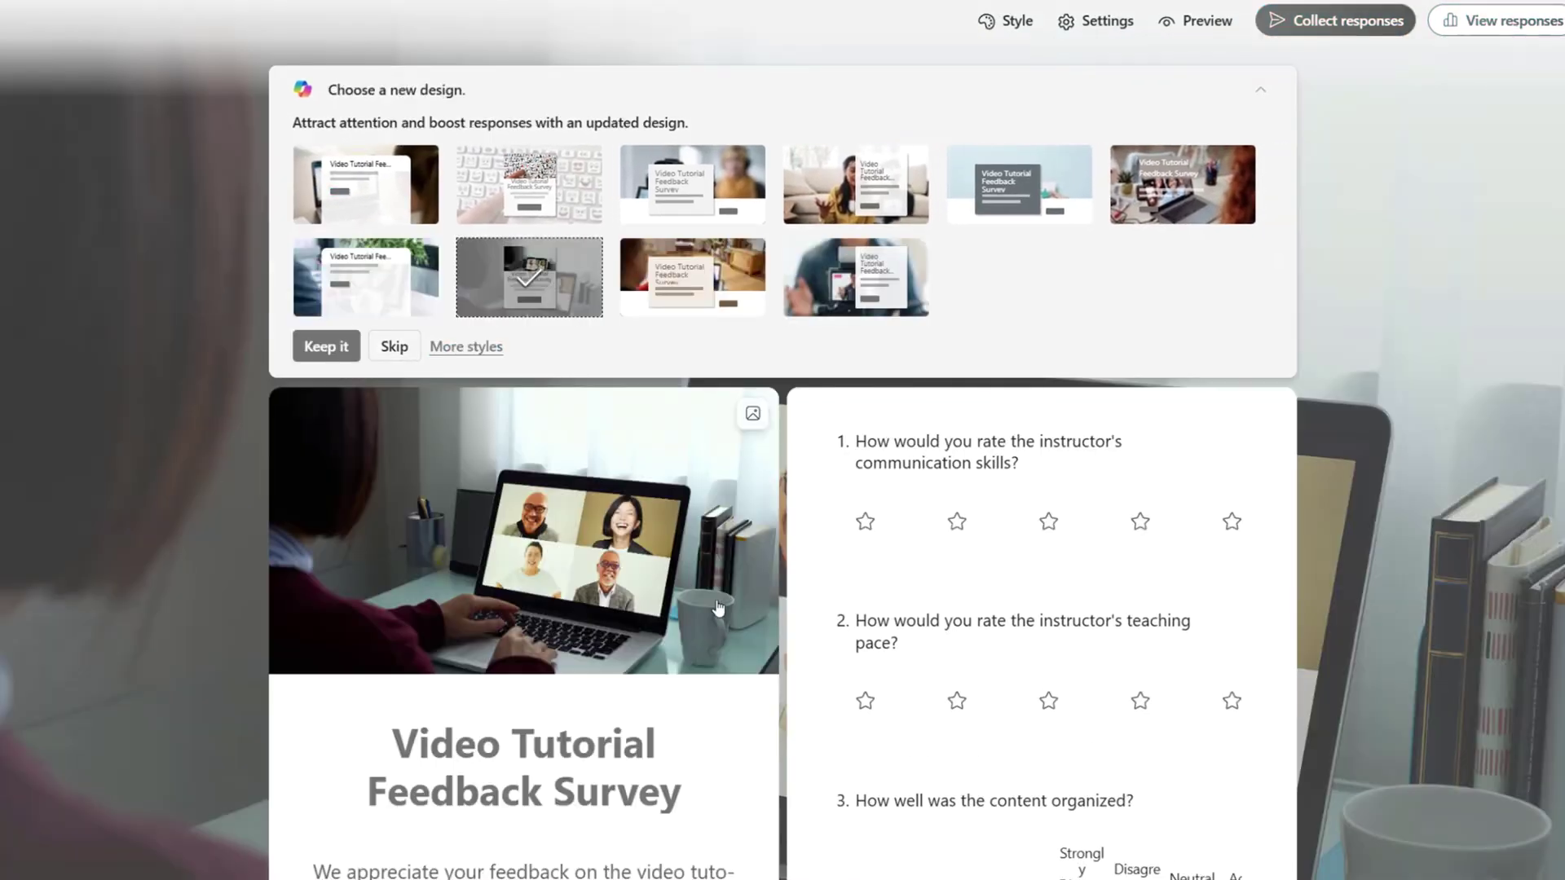
scroll(722, 611, down, 2)
click(326, 347)
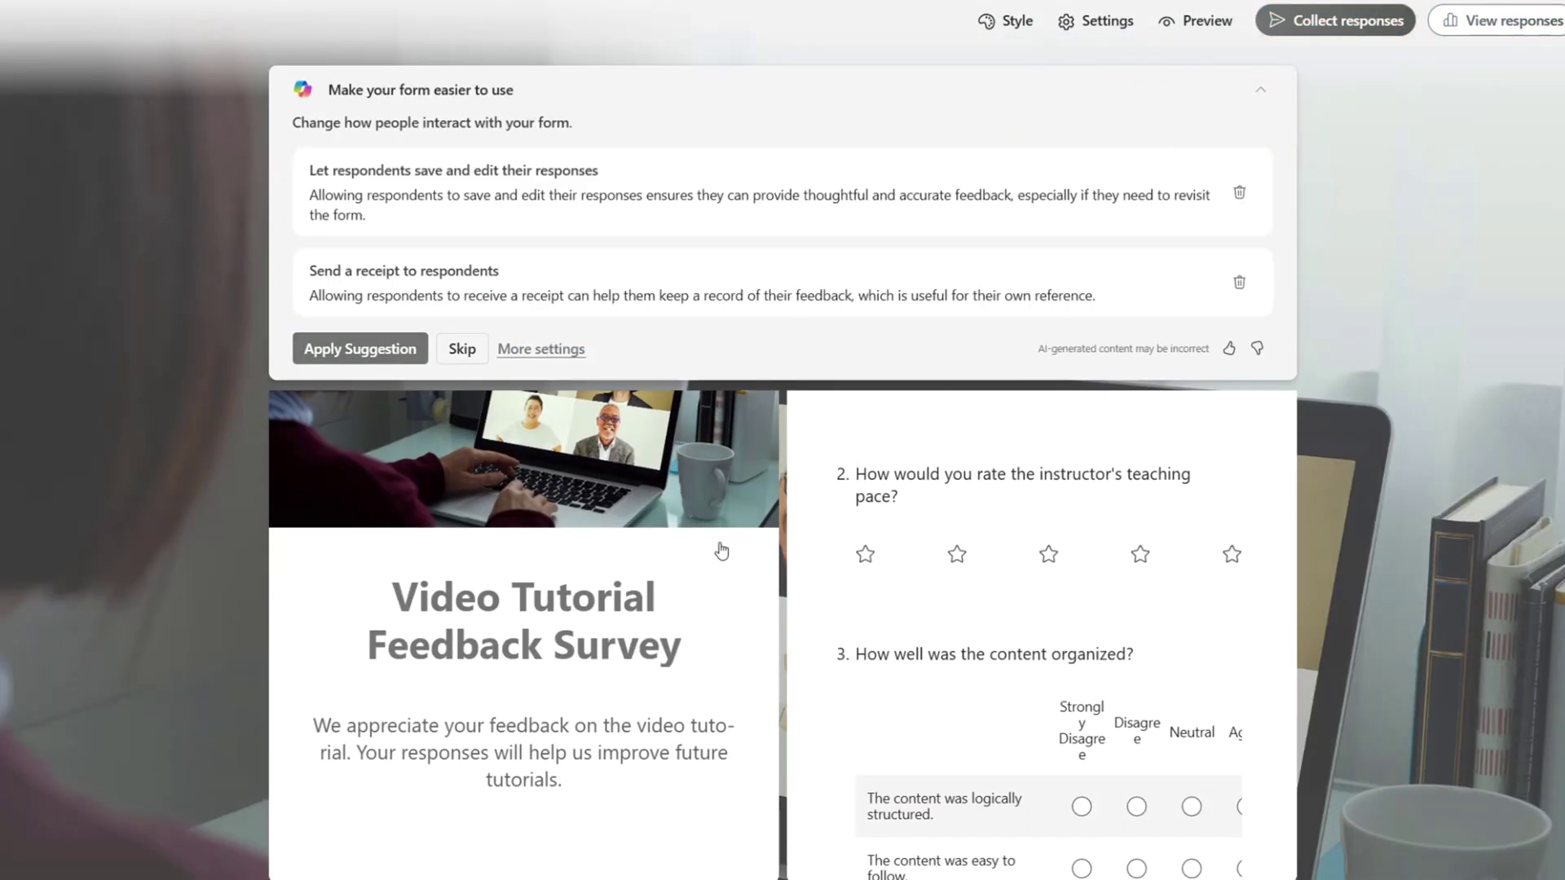
click(420, 352)
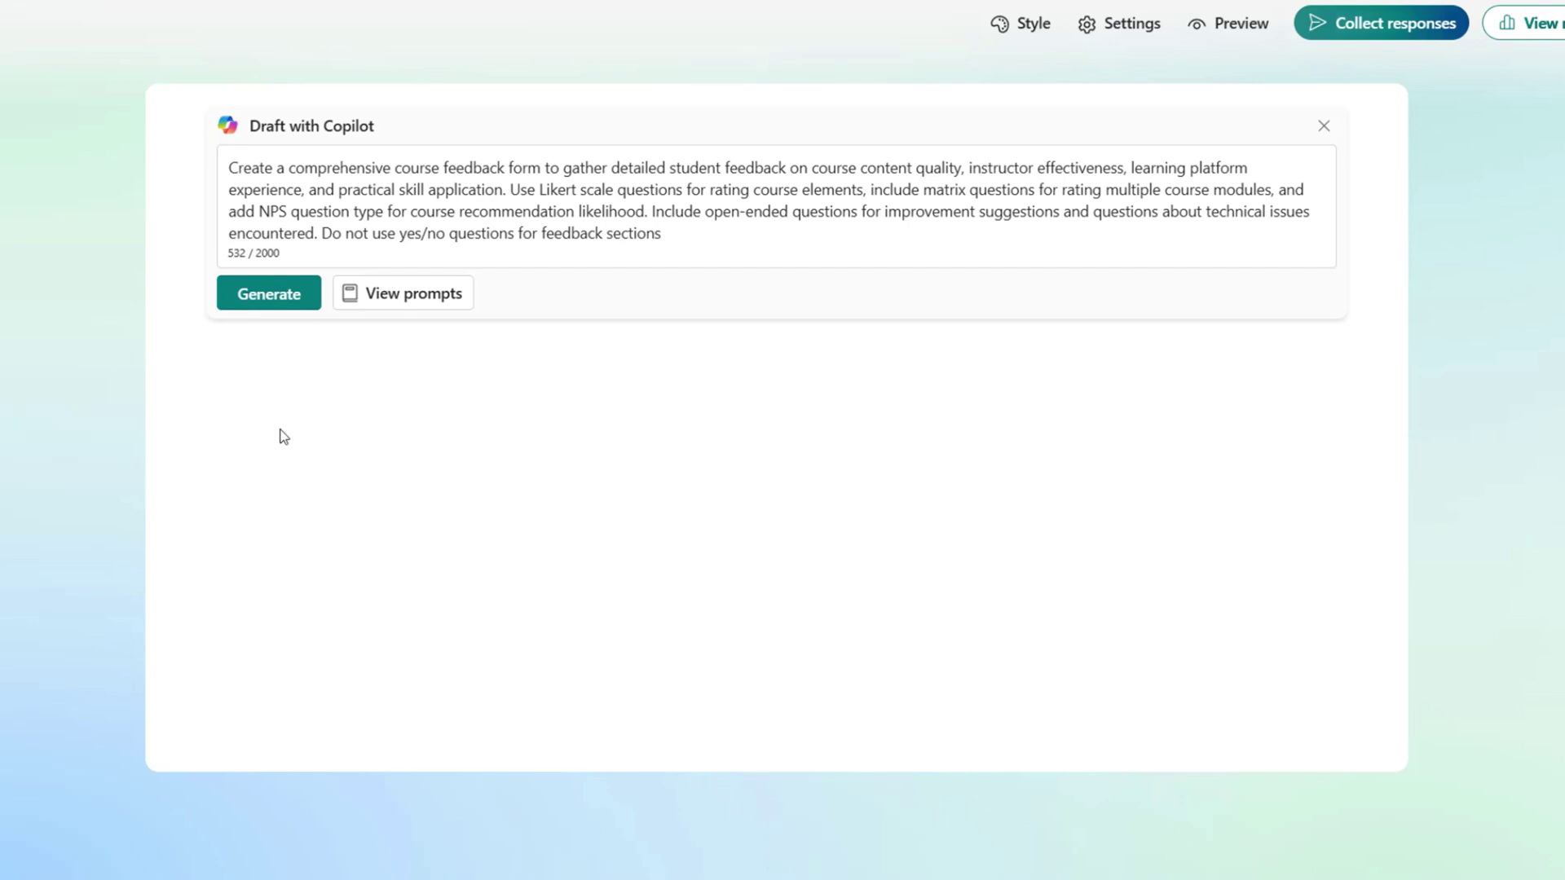
- Generate the course feedback form from the prompt and keep it after refining with "Add a field for course name"
click(277, 303)
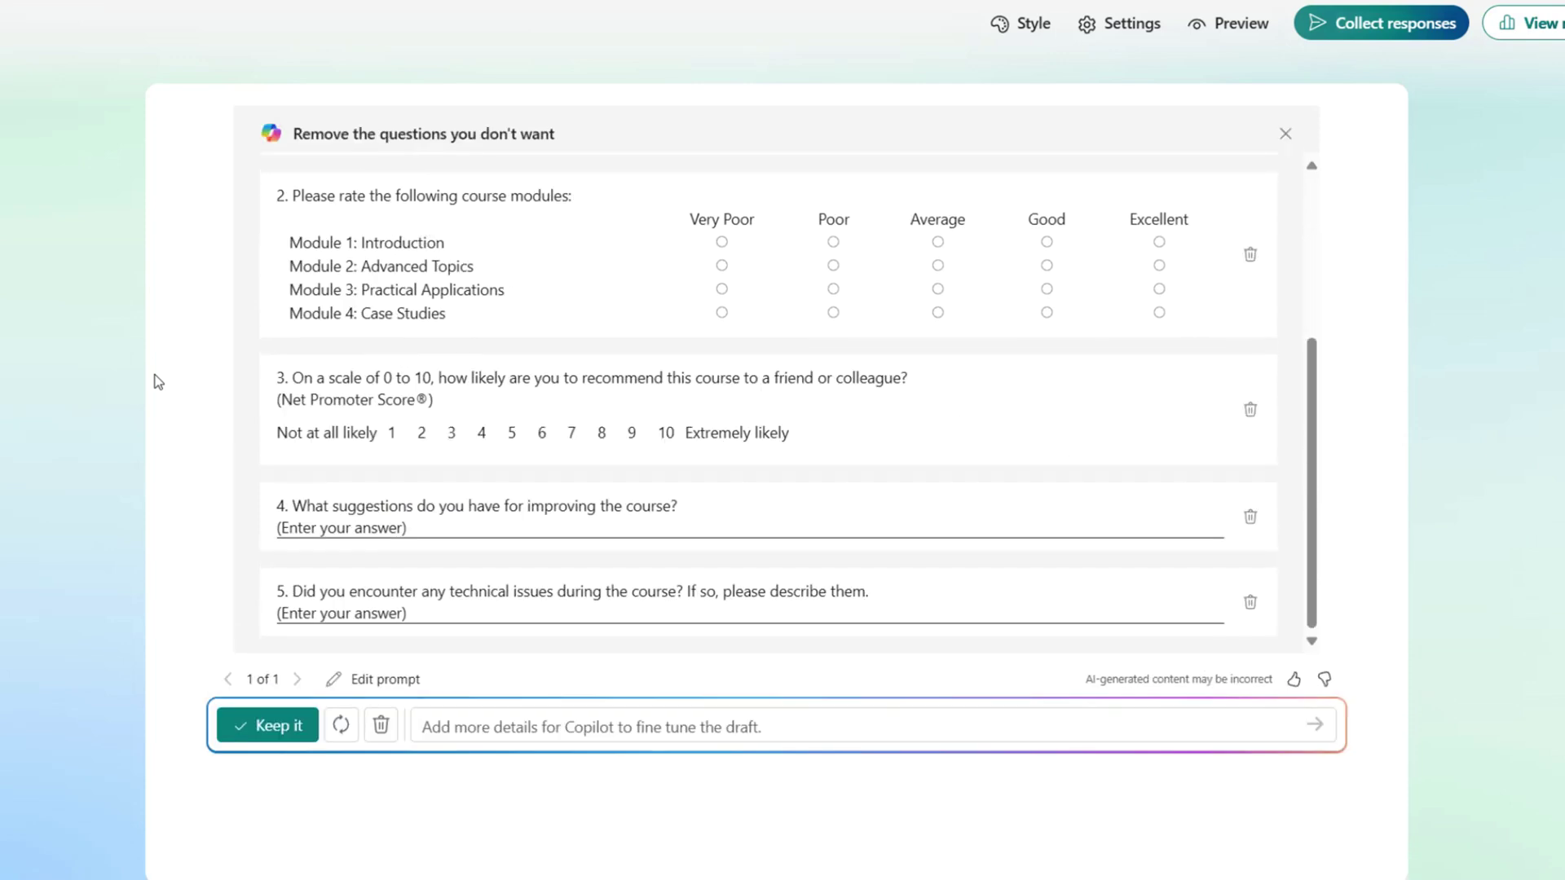
click(1272, 727)
text(Add a field for course name)
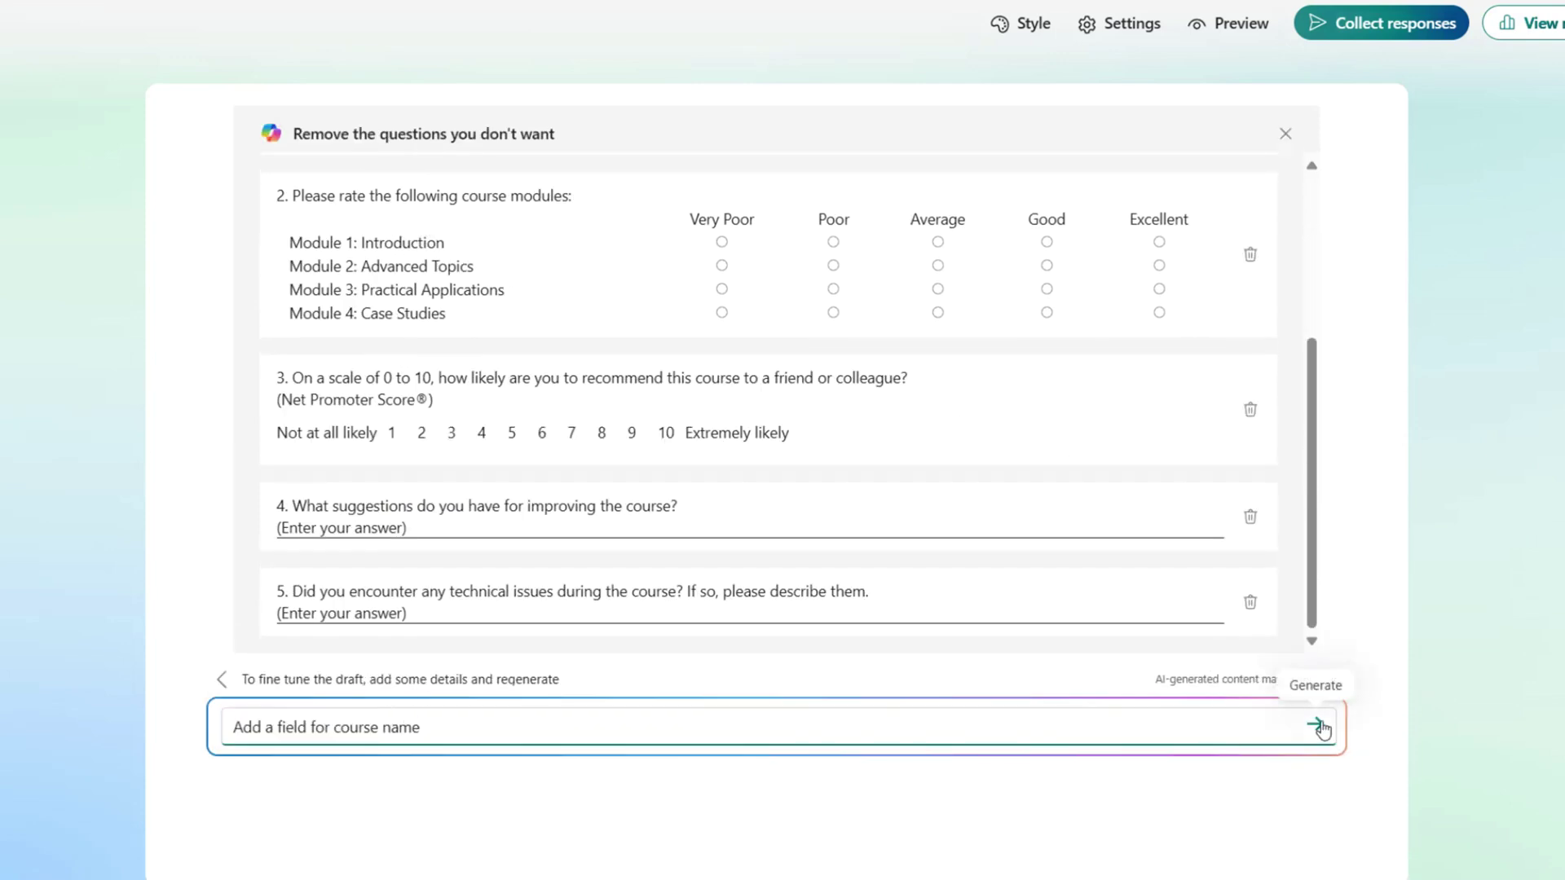
click(1318, 724)
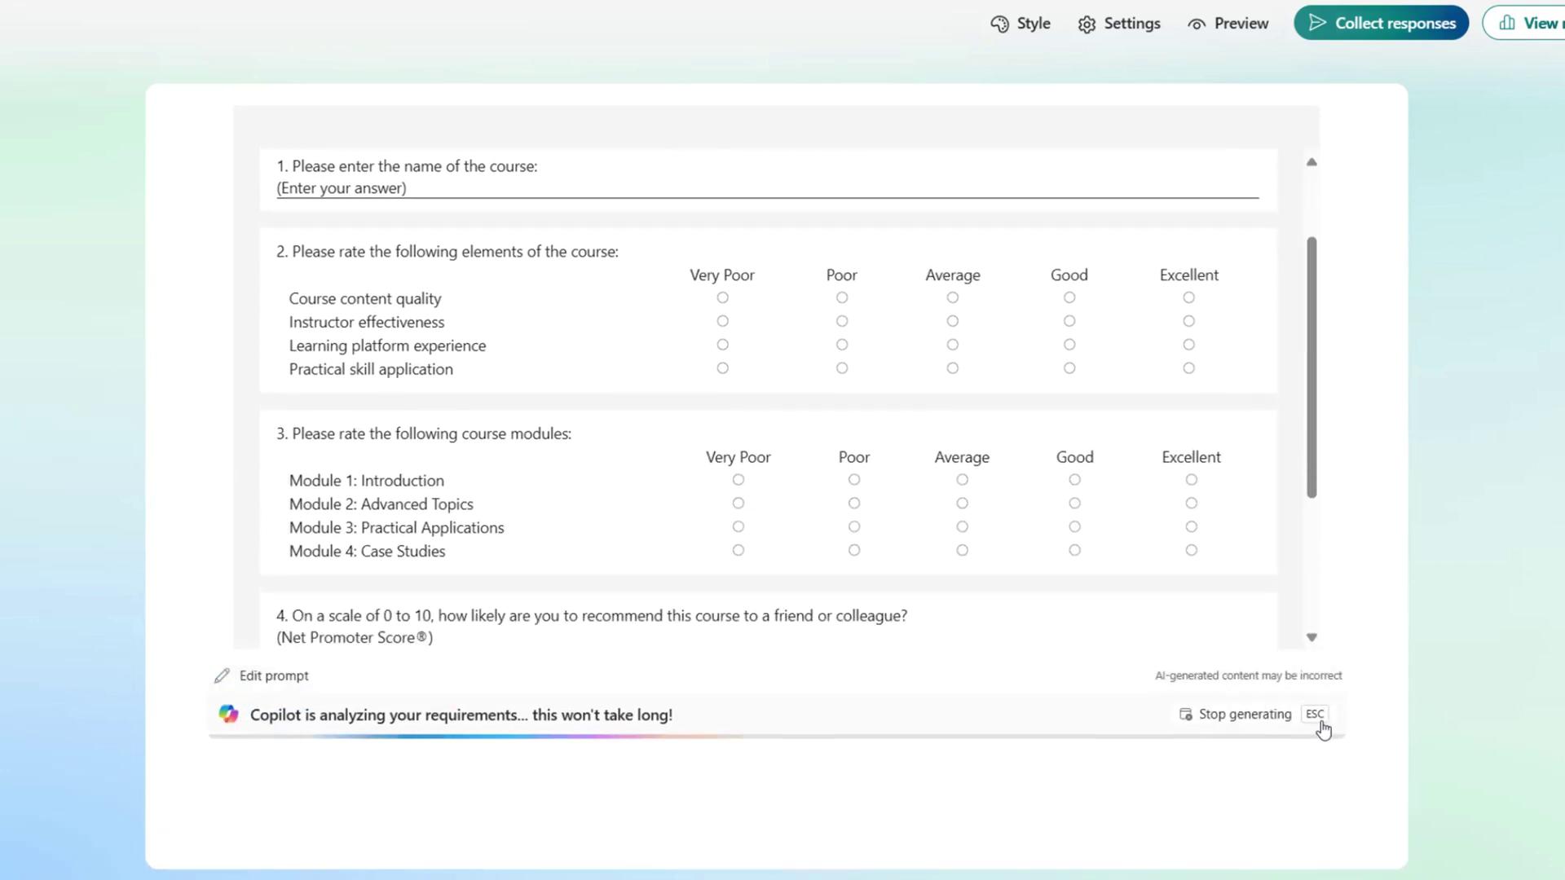
click(275, 734)
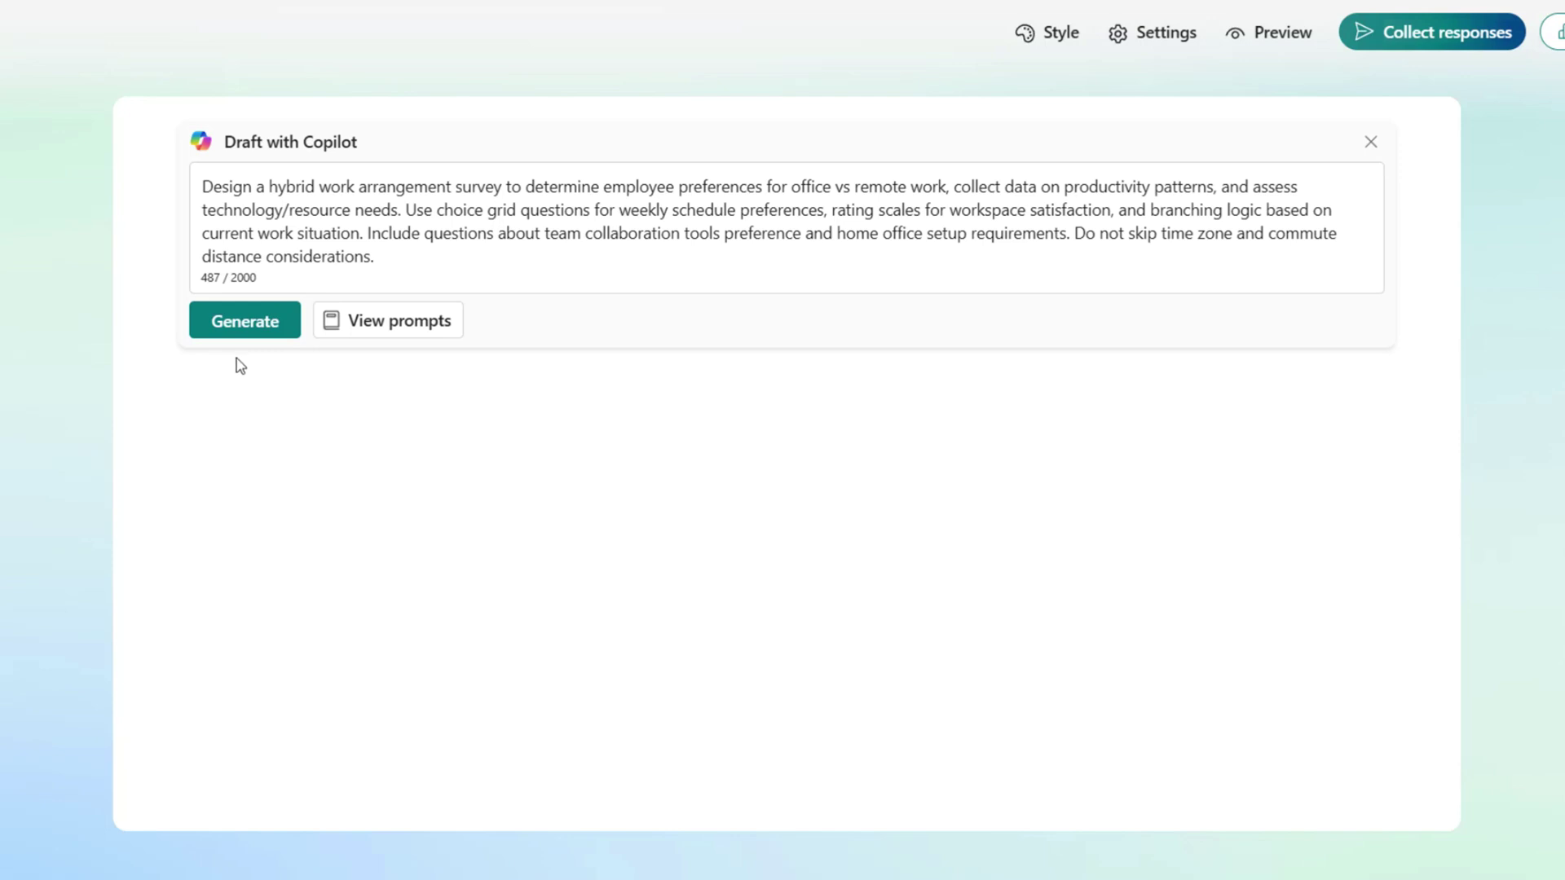
- Generate the hybrid work arrangement survey from the prompt, keep the draft and review its questions
click(241, 326)
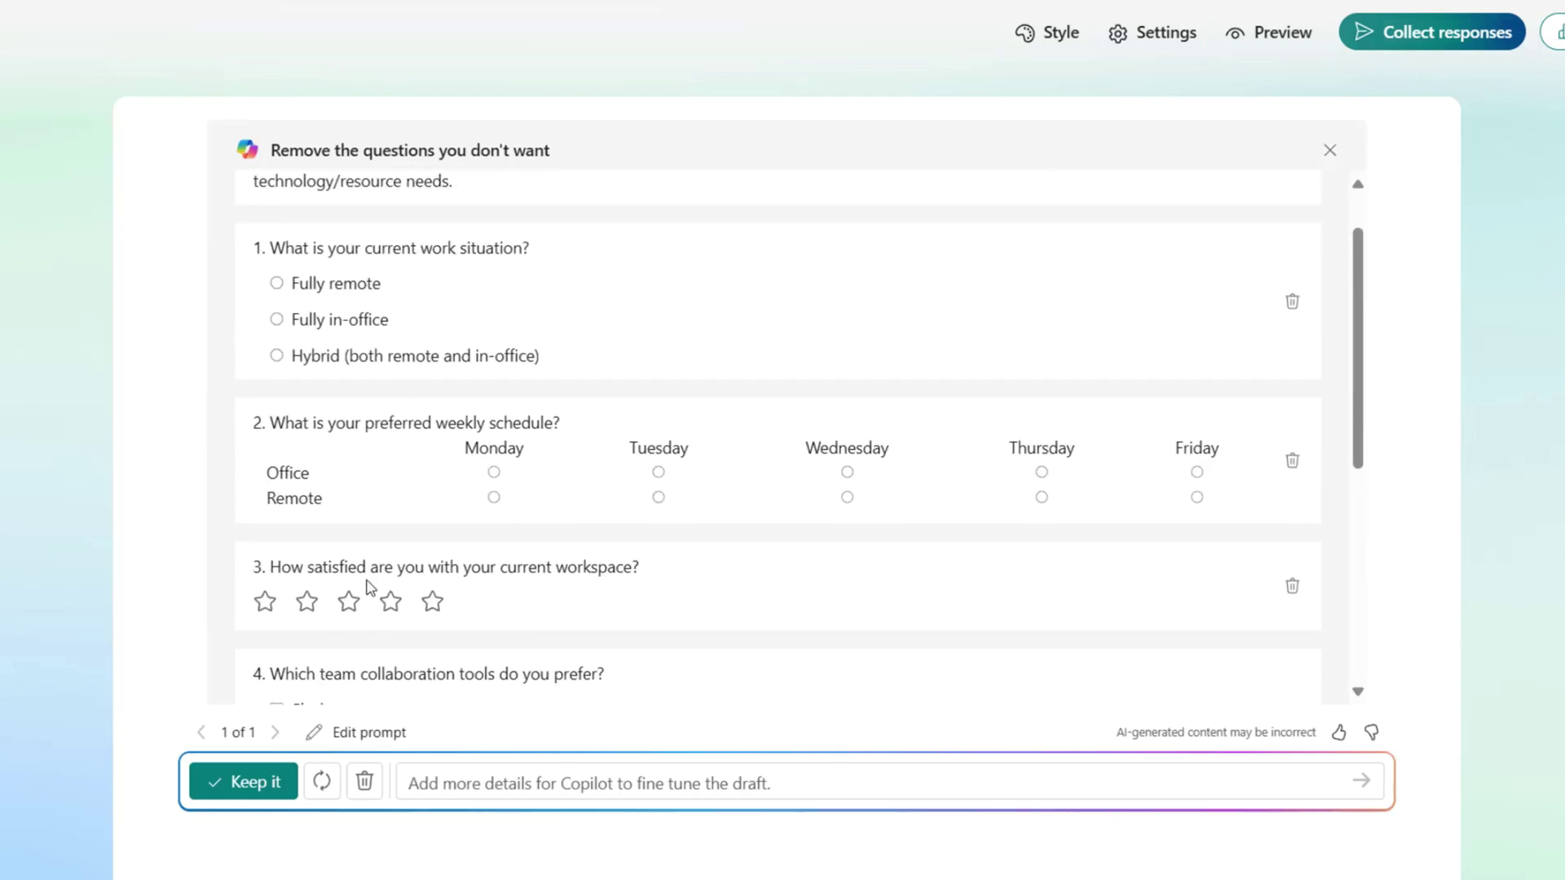
scroll(369, 587, down, 5)
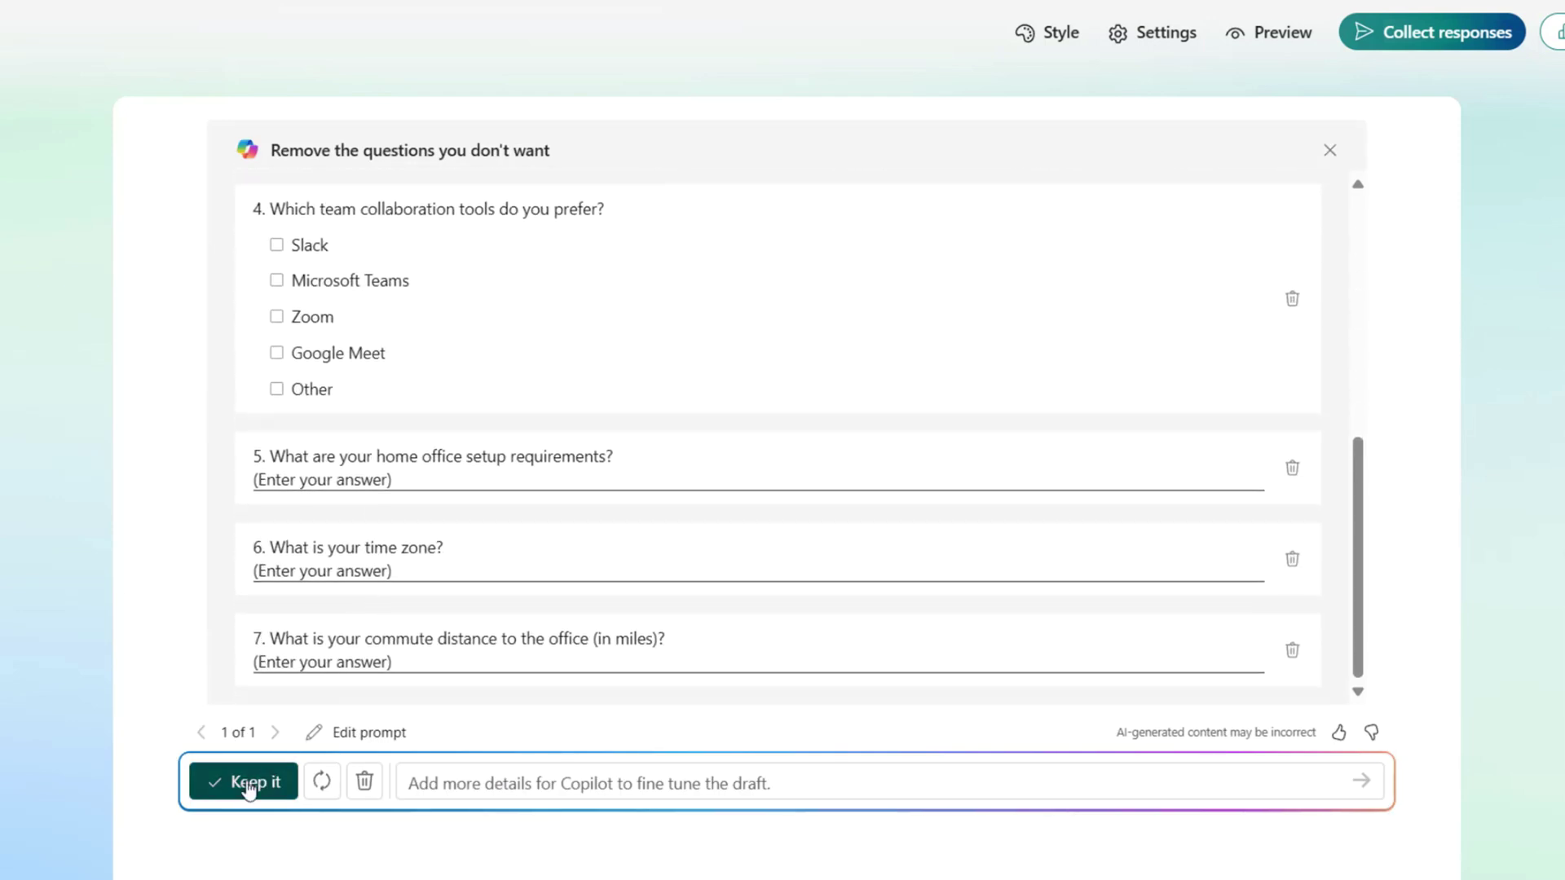
click(245, 783)
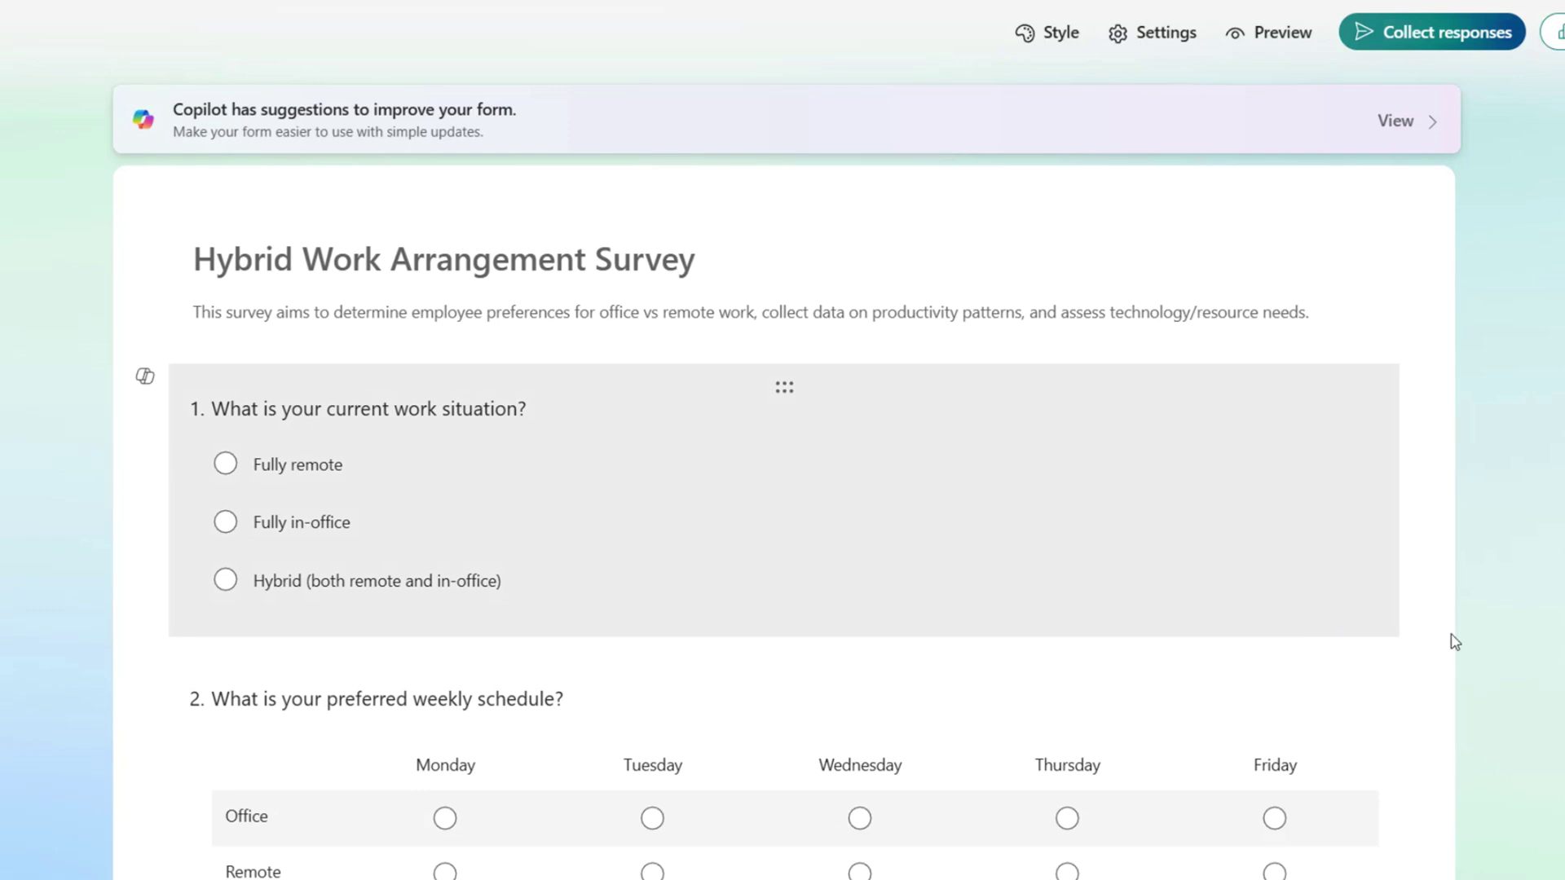
scroll(1489, 642, down, 8)
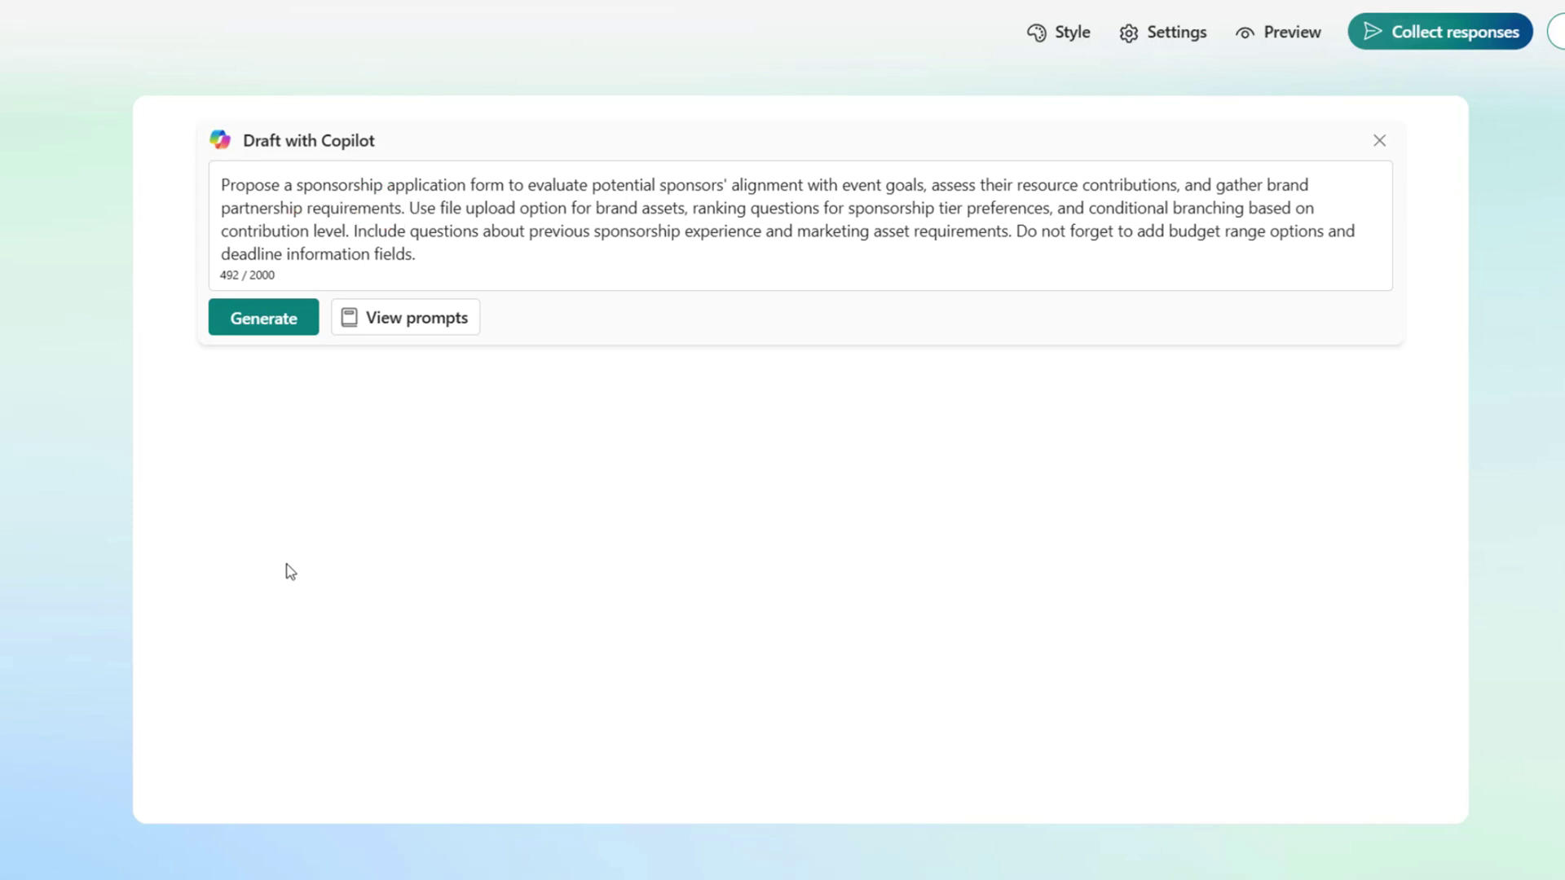
- Generate the sponsorship application form from the prompt, review the drafted questions and keep the draft
click(261, 320)
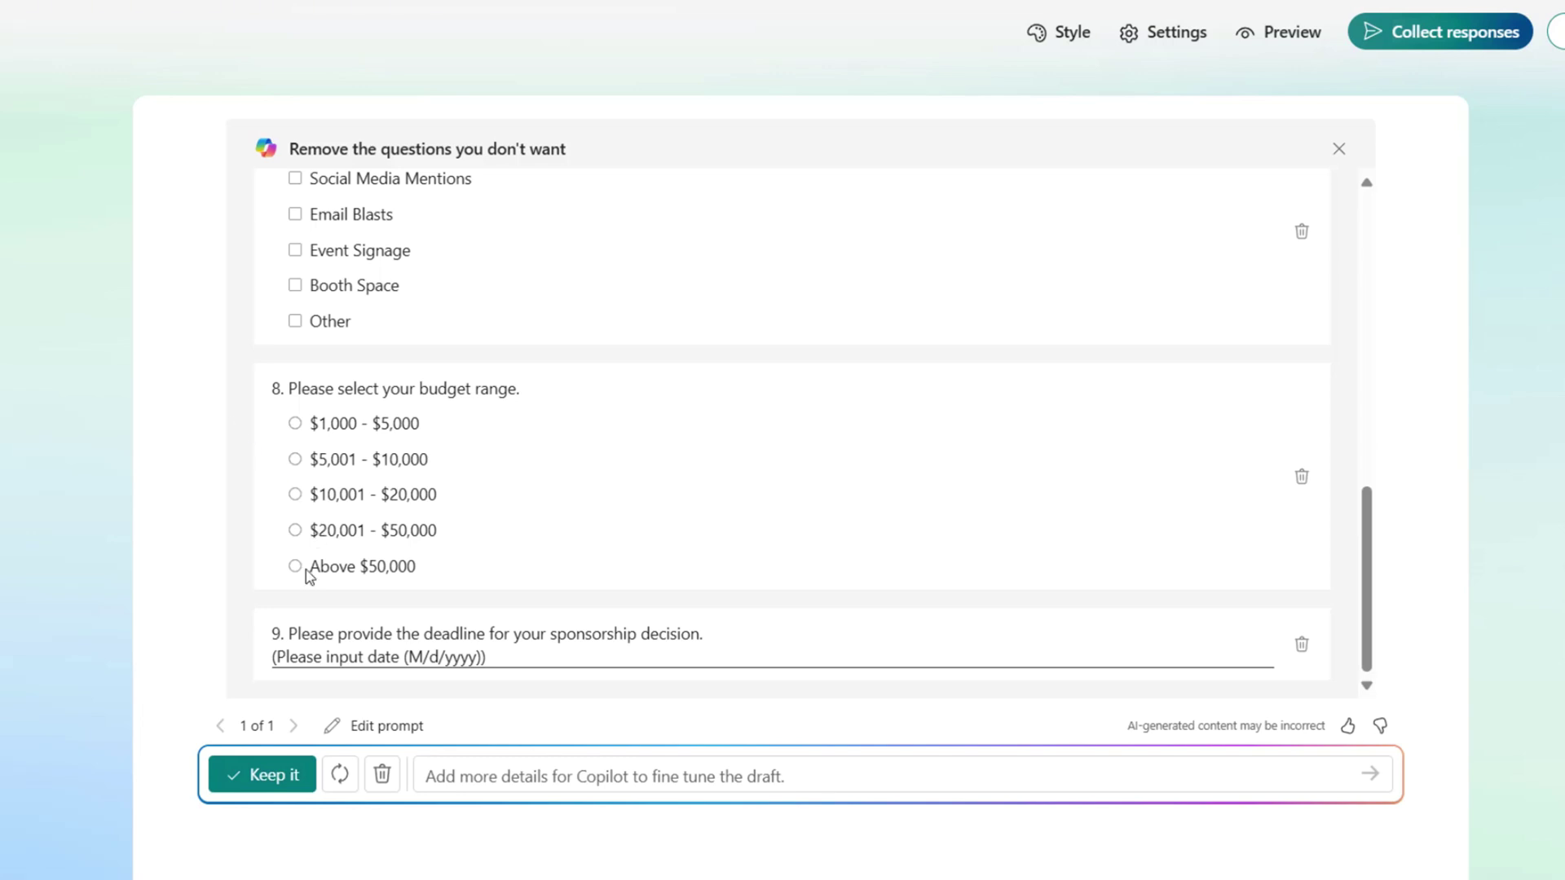
scroll(305, 571, up, 4)
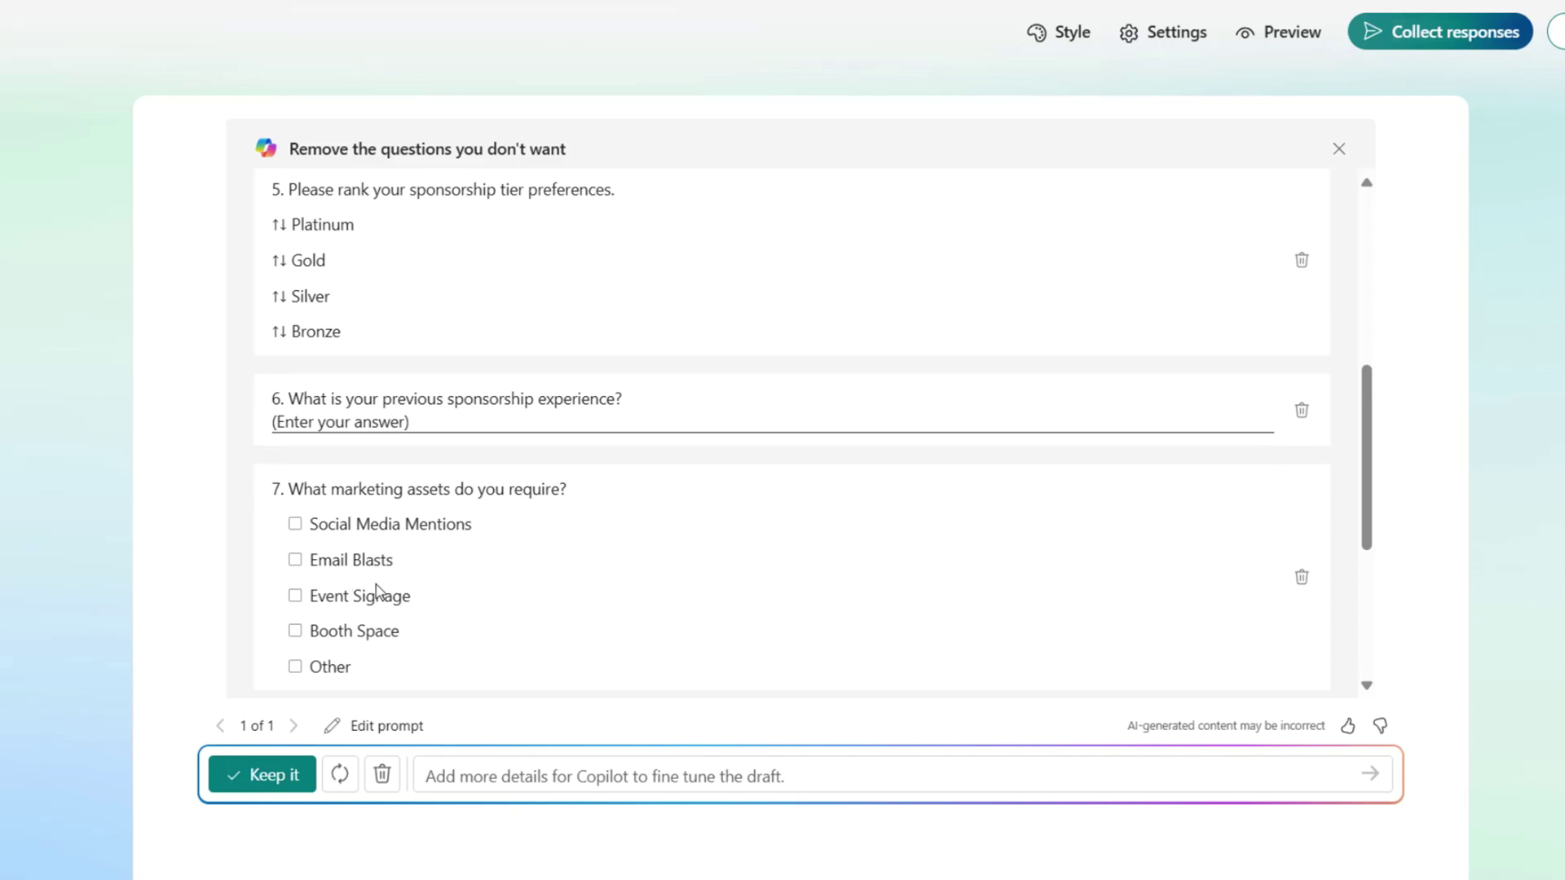
scroll(377, 588, up, 4)
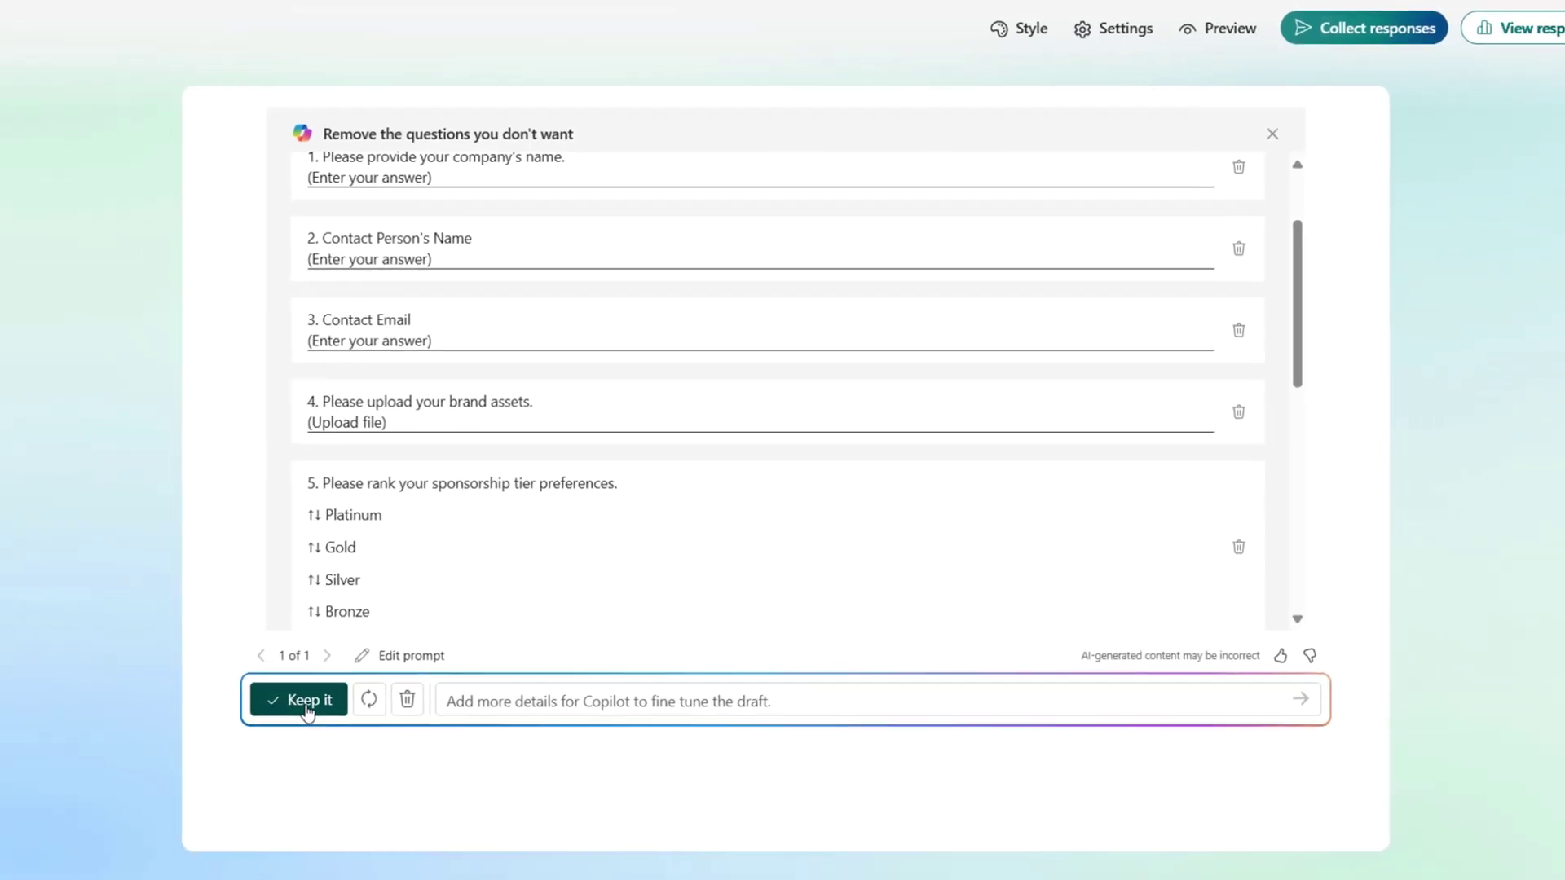
click(307, 703)
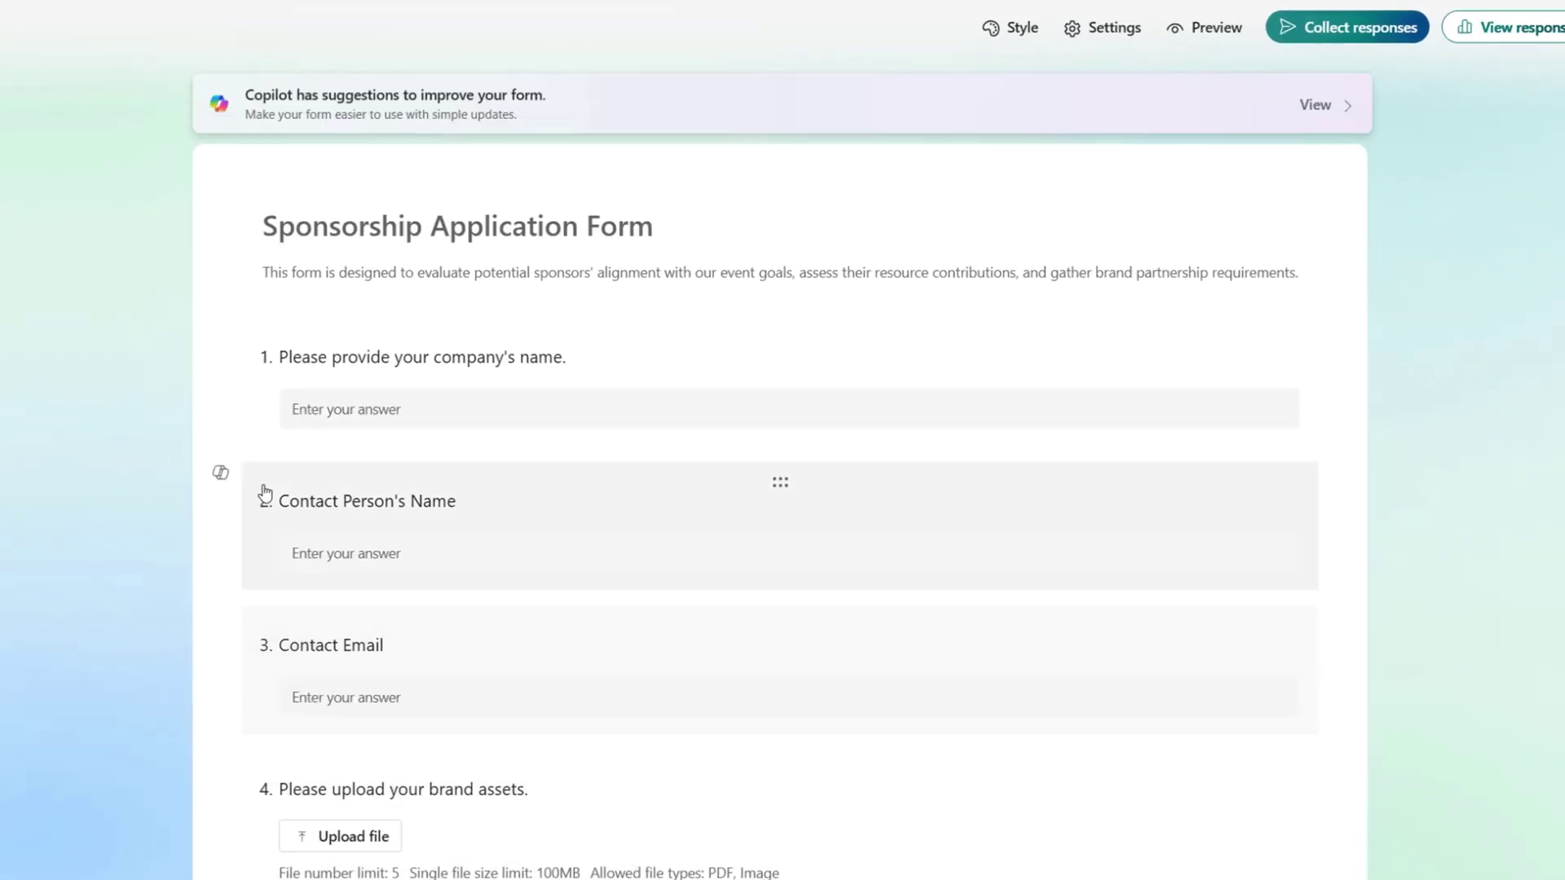
- Apply Copilot's suggested design with the photo of a businesswoman advising two clients to the Sponsorship Application Form
scroll(269, 530, down, 2)
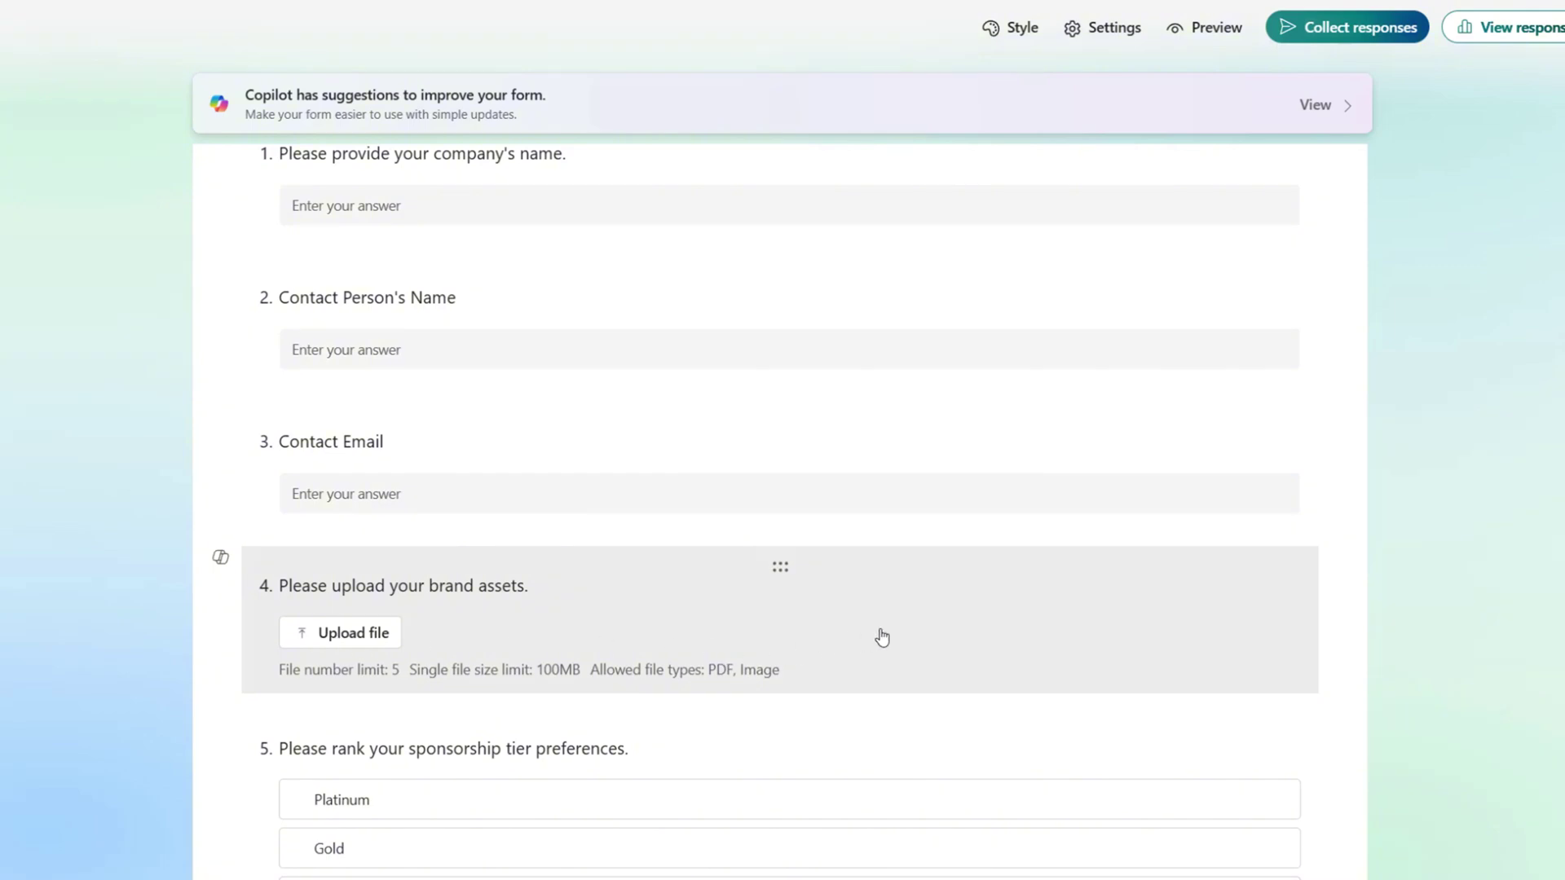
scroll(1141, 692, down, 3)
scroll(1190, 699, down, 6)
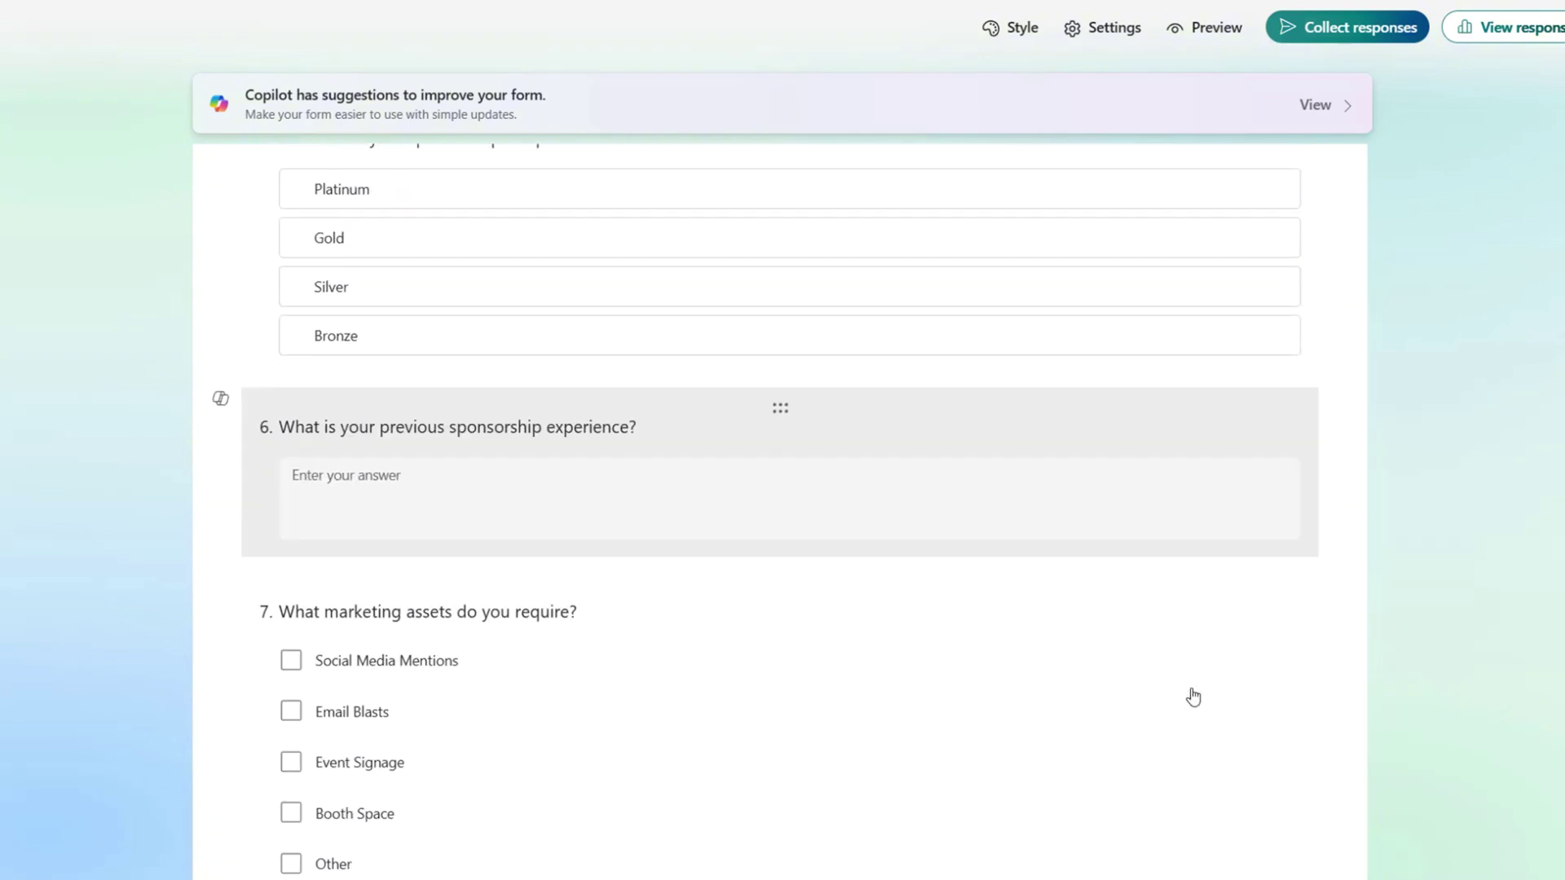
scroll(1193, 697, down, 3)
scroll(1189, 691, up, 10)
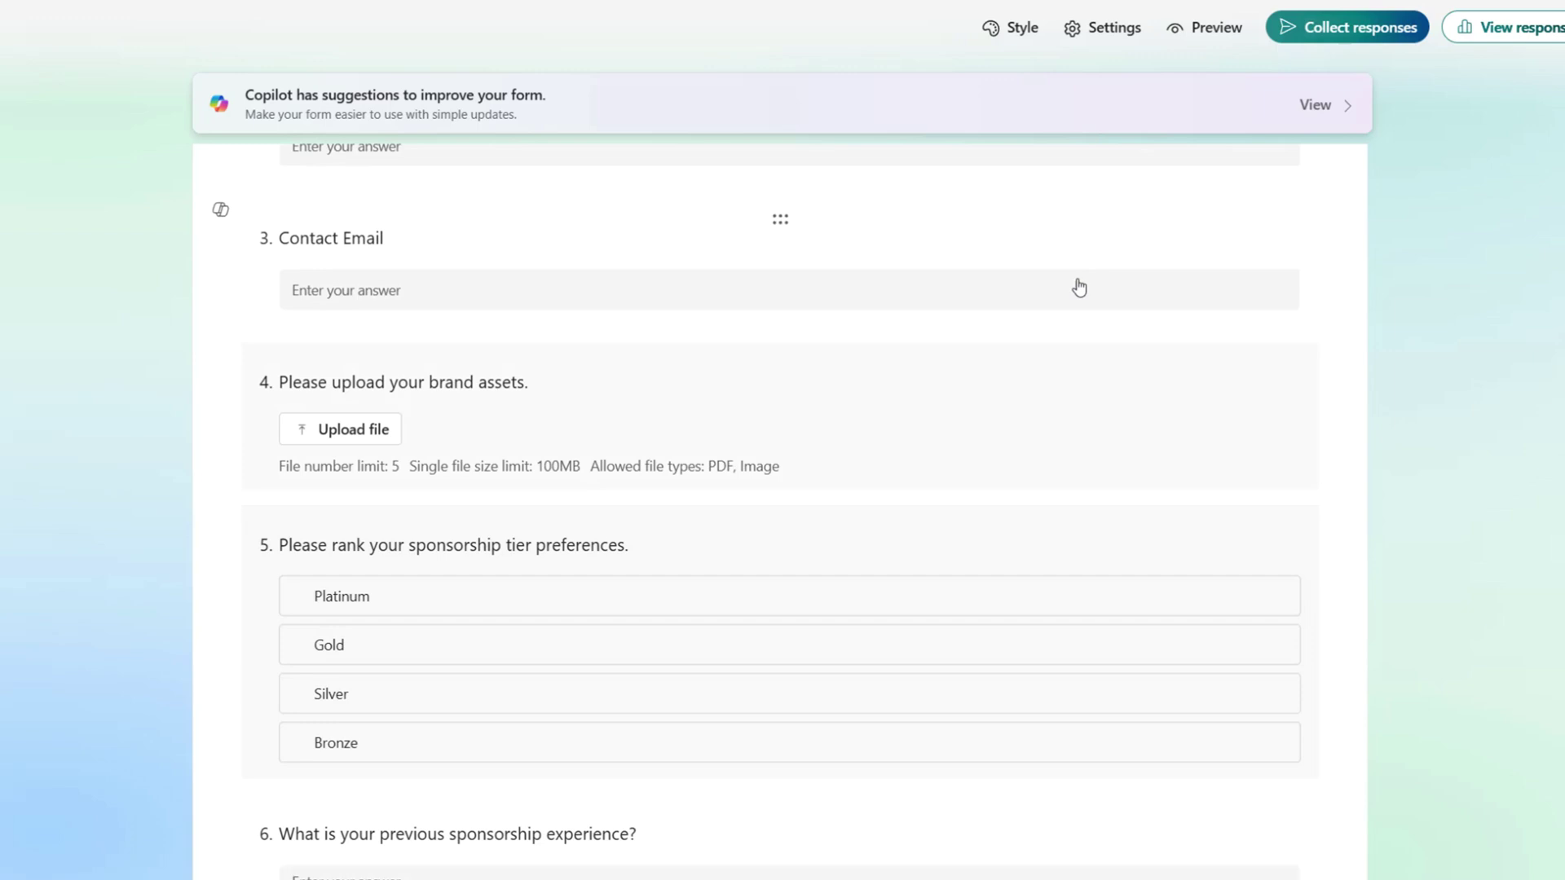
click(722, 107)
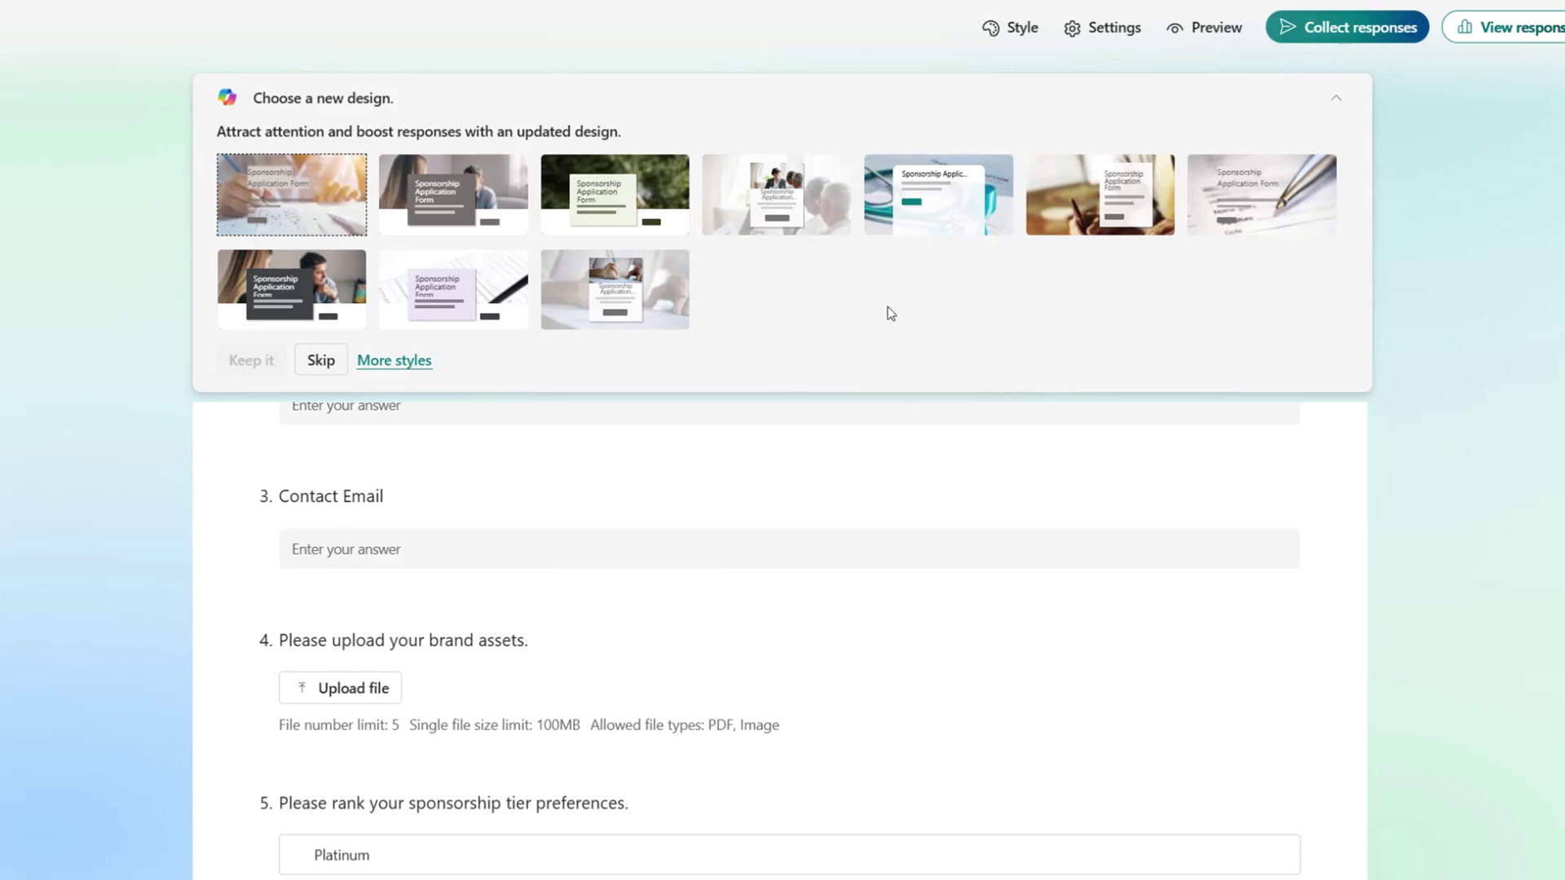
click(615, 302)
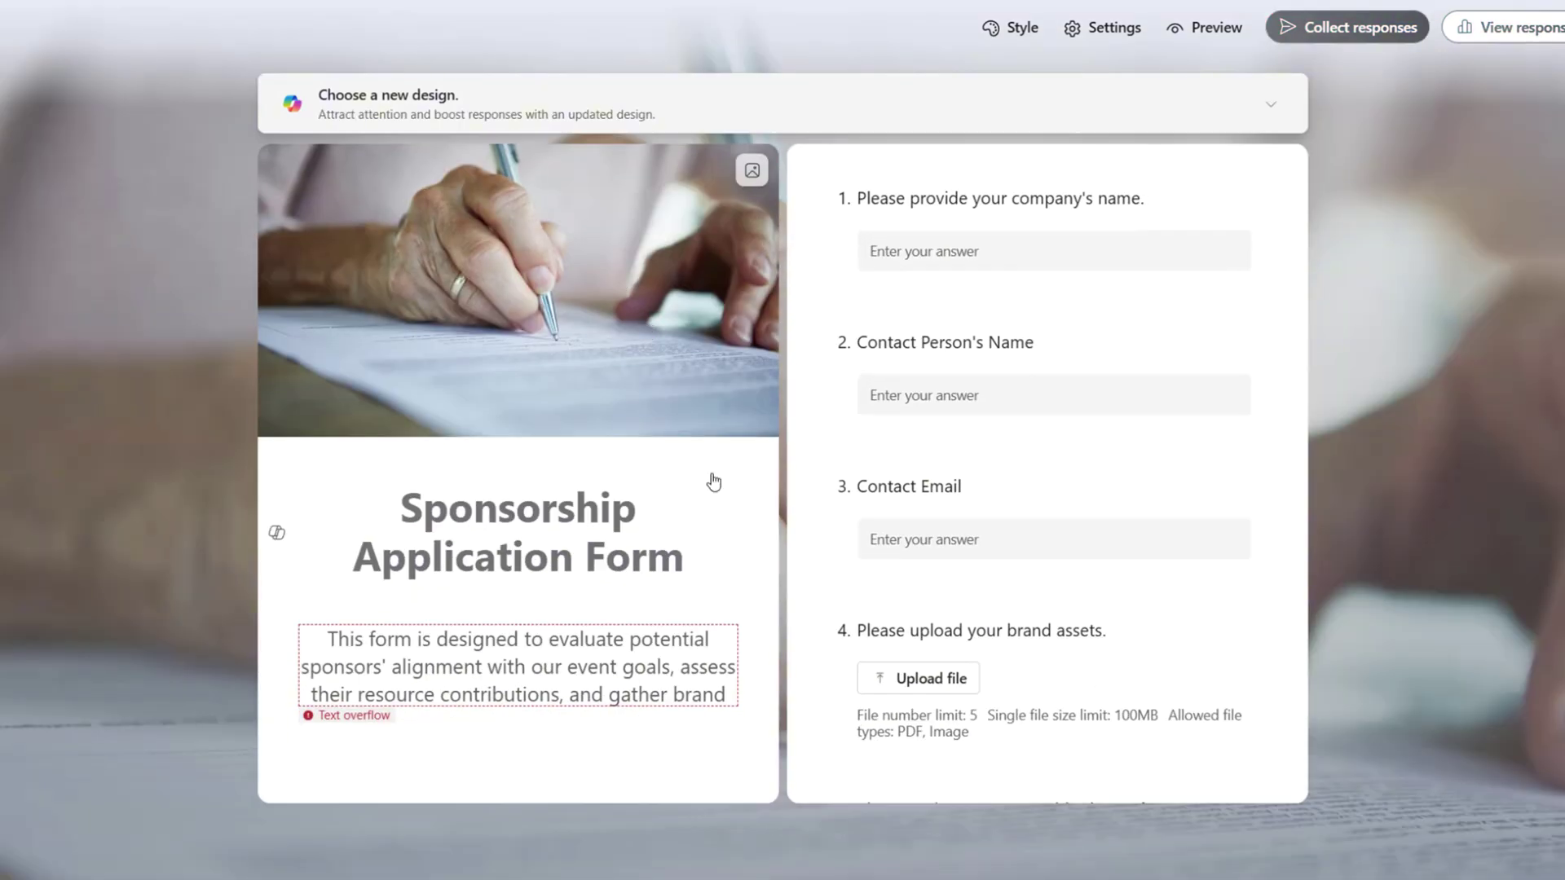
click(1024, 104)
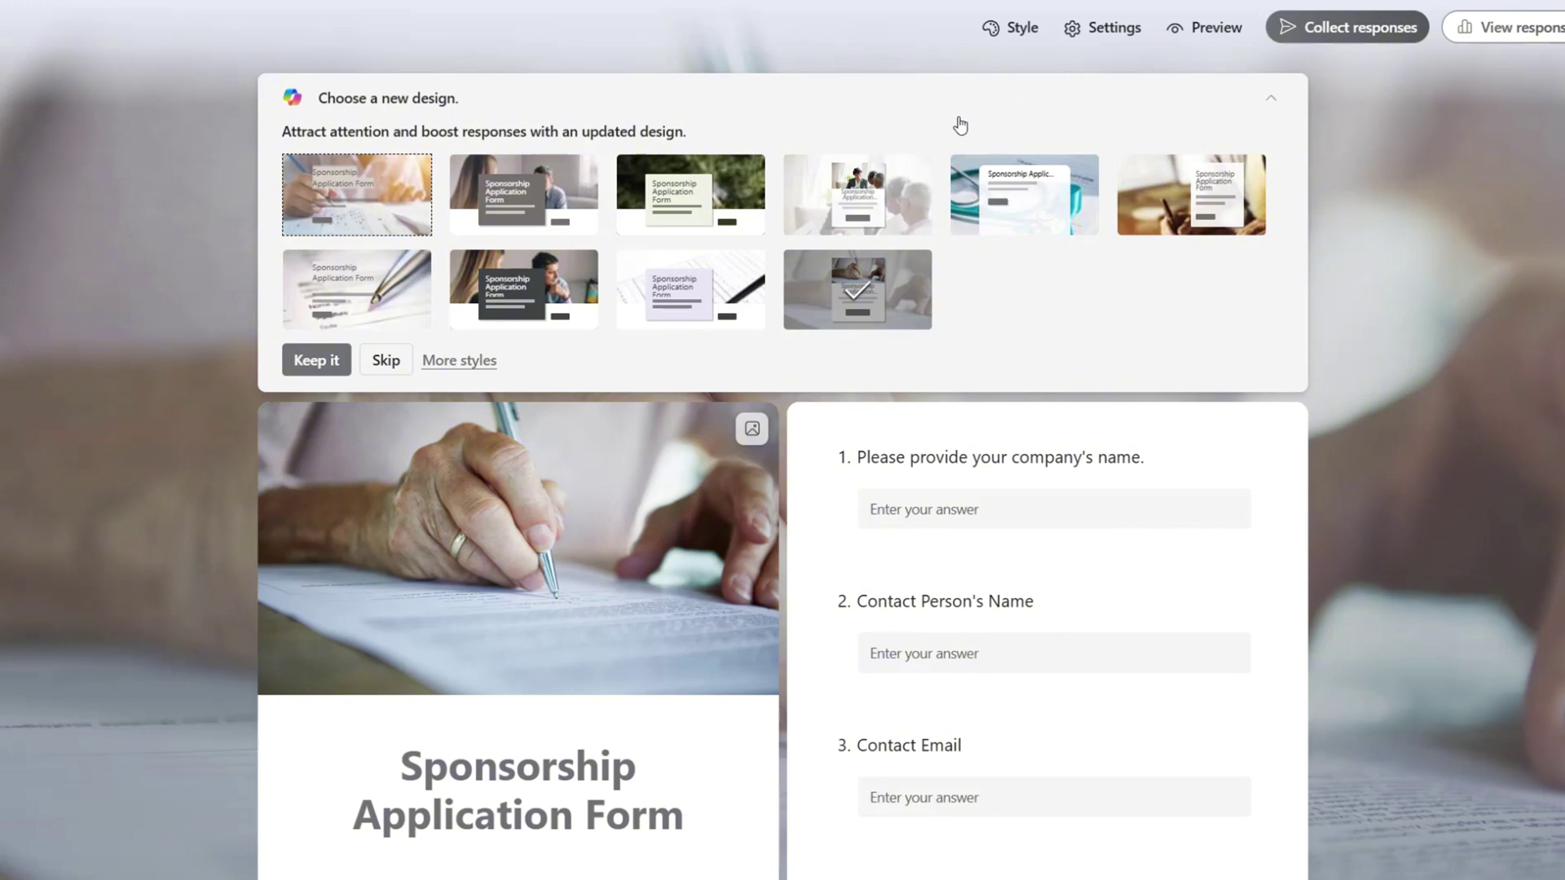
click(860, 200)
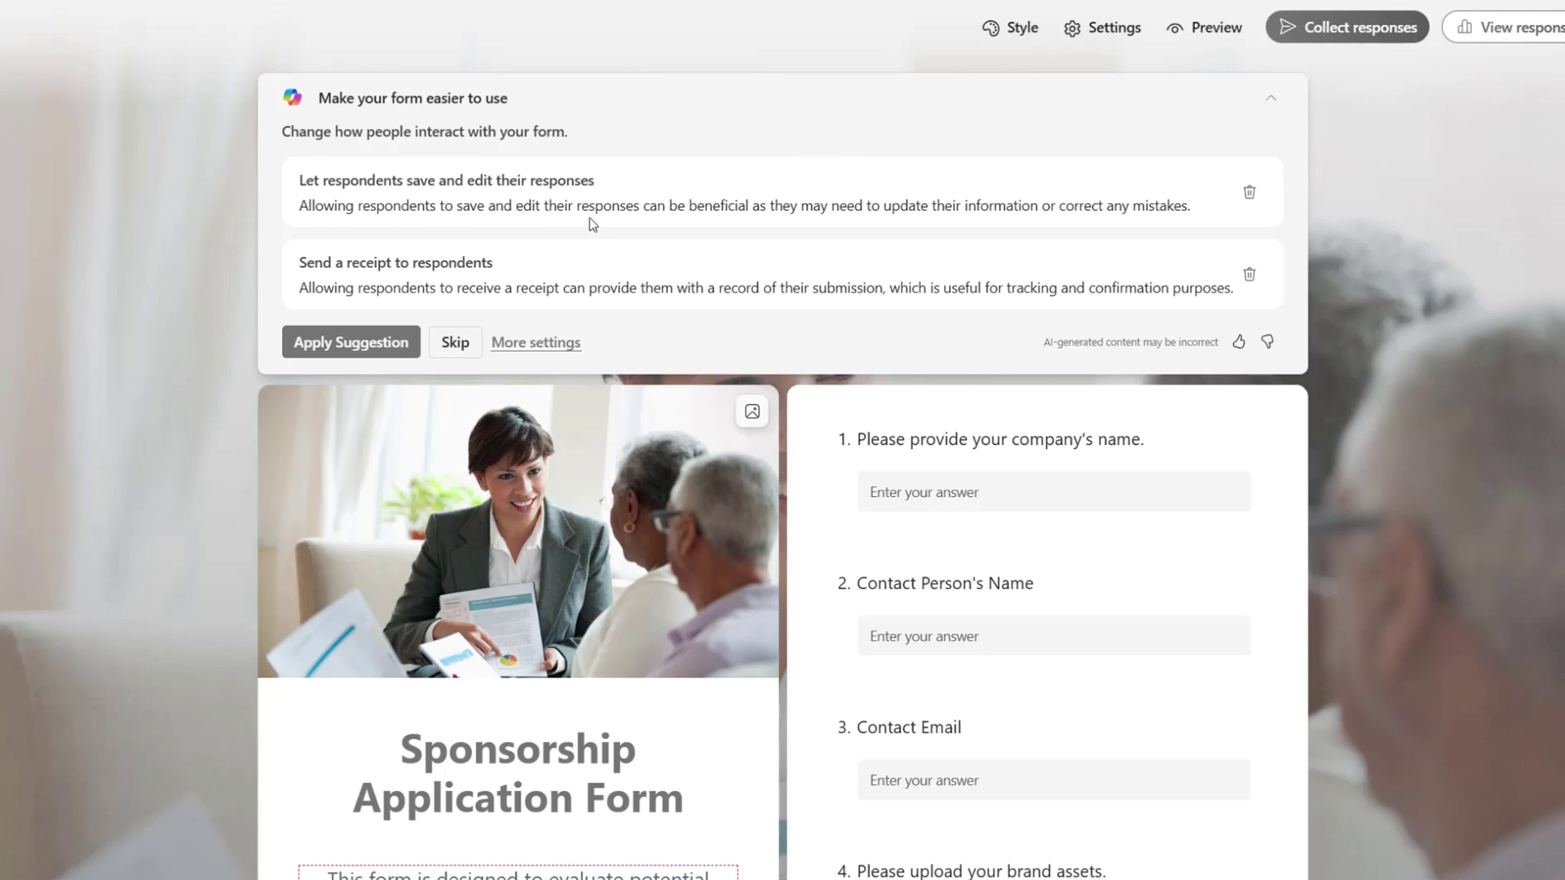
- Discard the suggestion to let respondents save and edit responses, and apply the one to send a receipt to respondents
click(1248, 193)
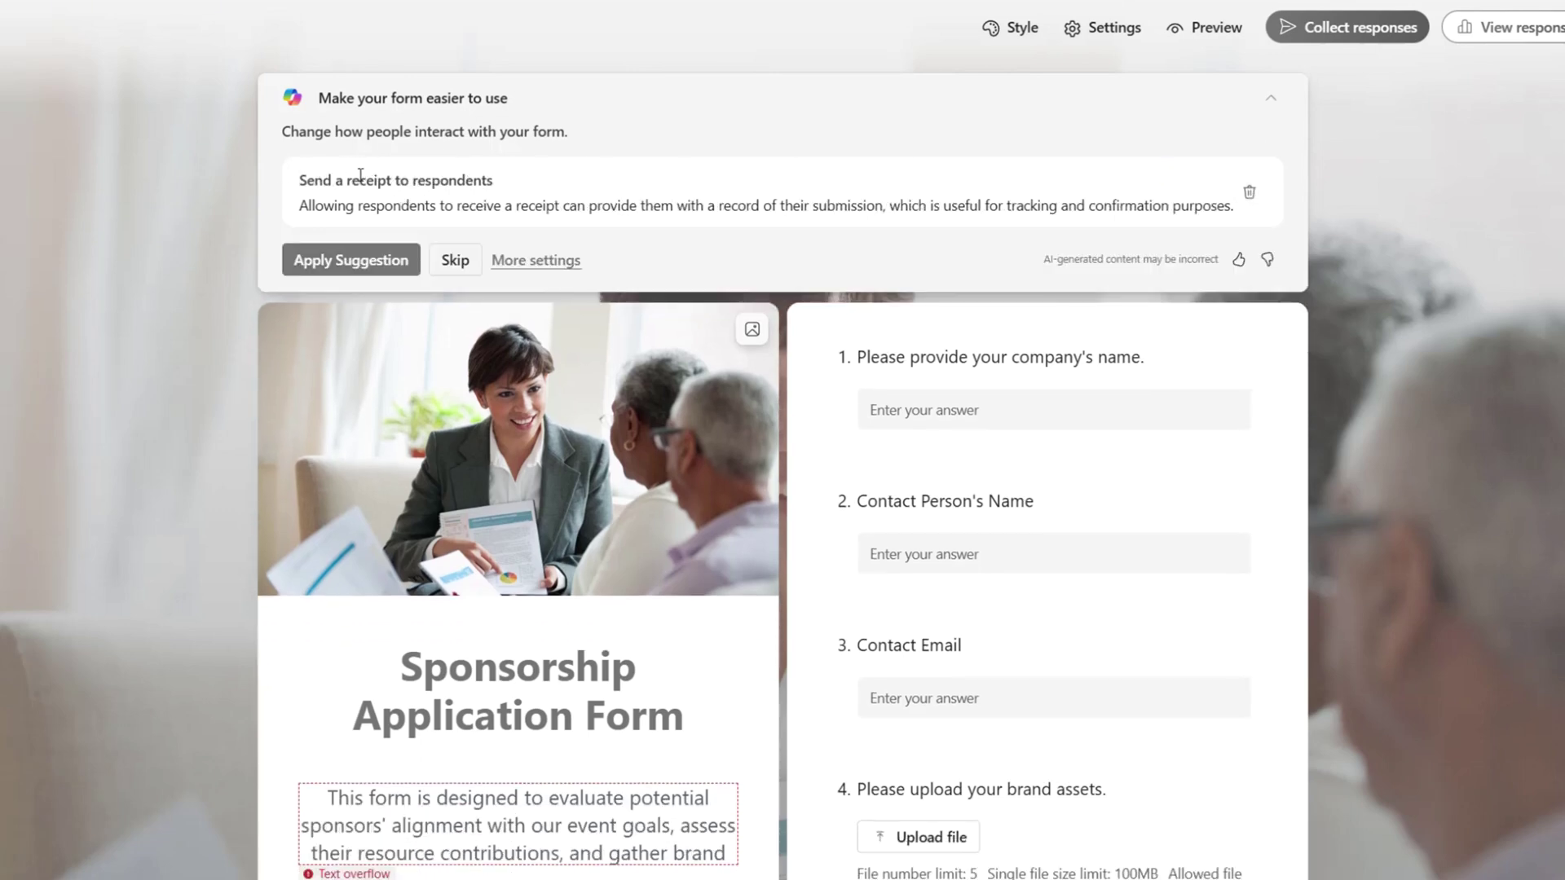
click(335, 260)
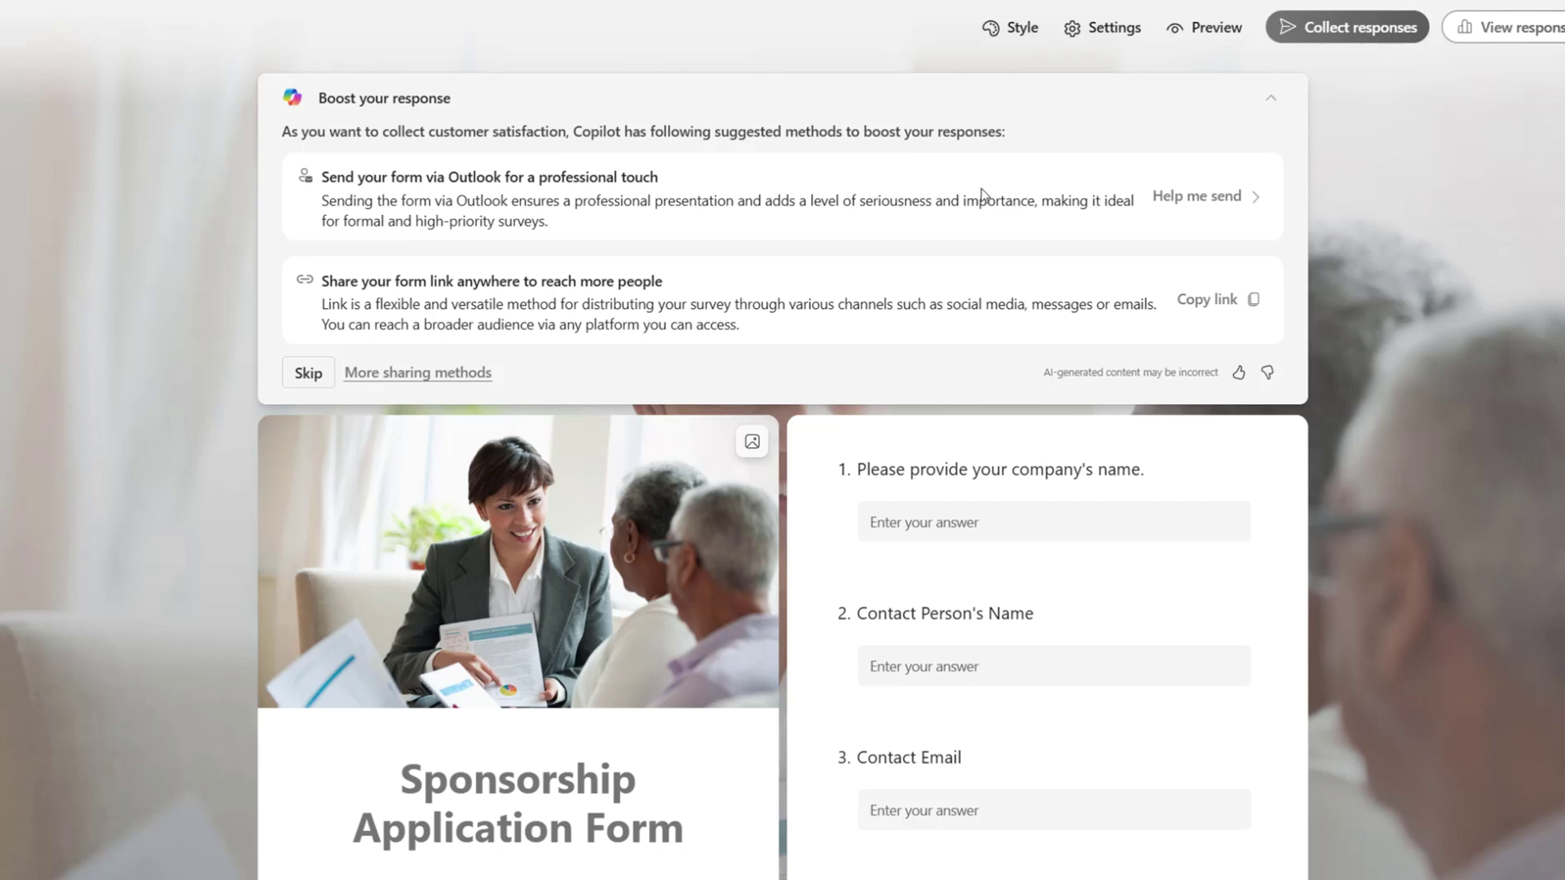
- Open the suggestion to send the form via Outlook and try a colleague as the invitation's recipient
click(1195, 204)
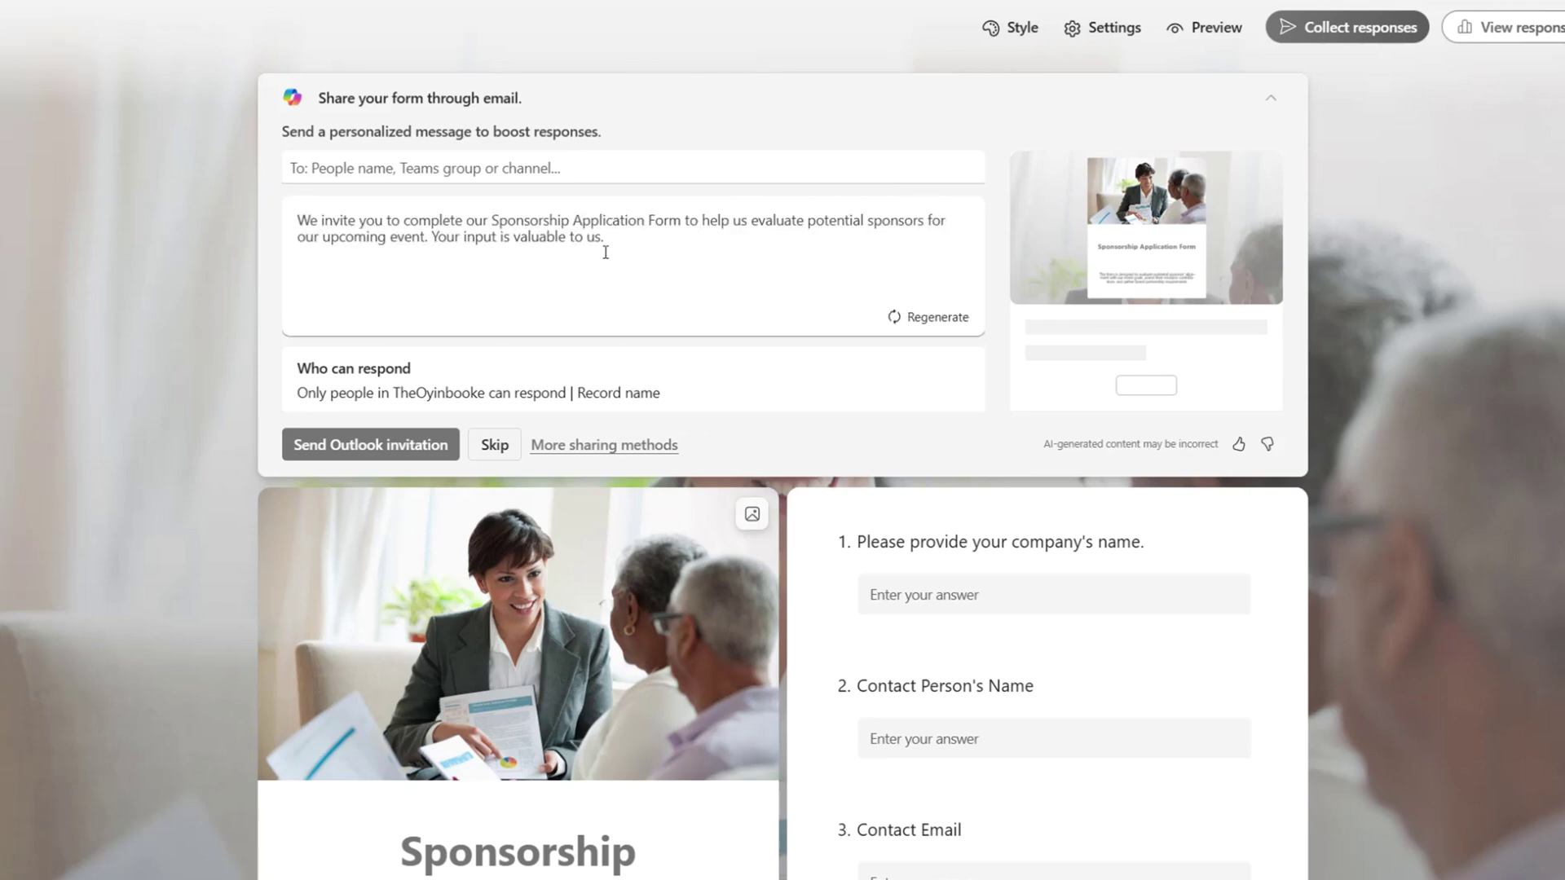
click(409, 168)
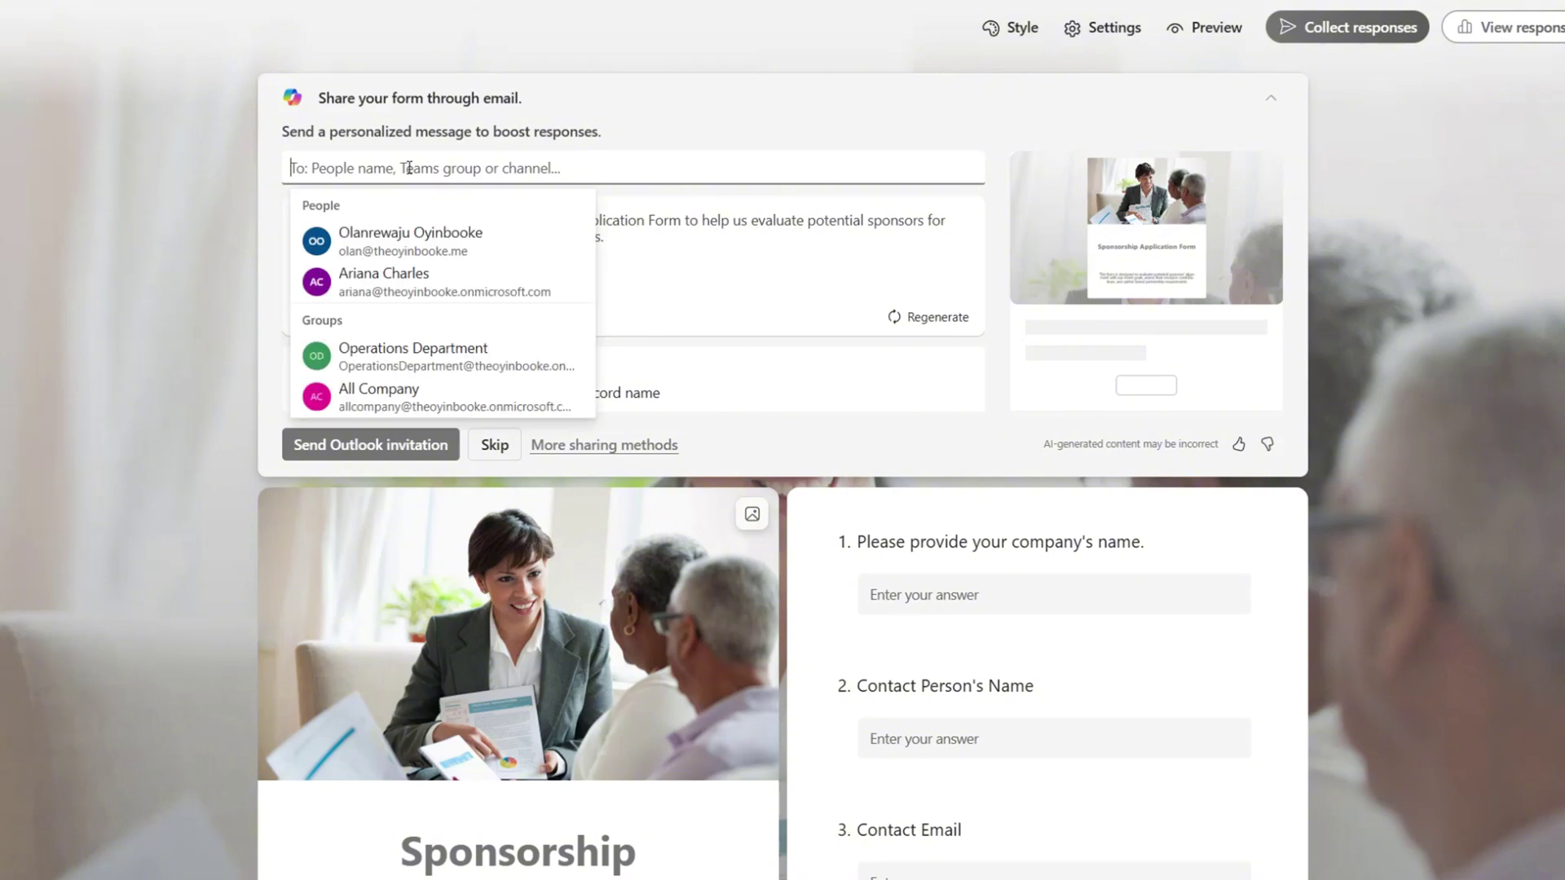
text(aria)
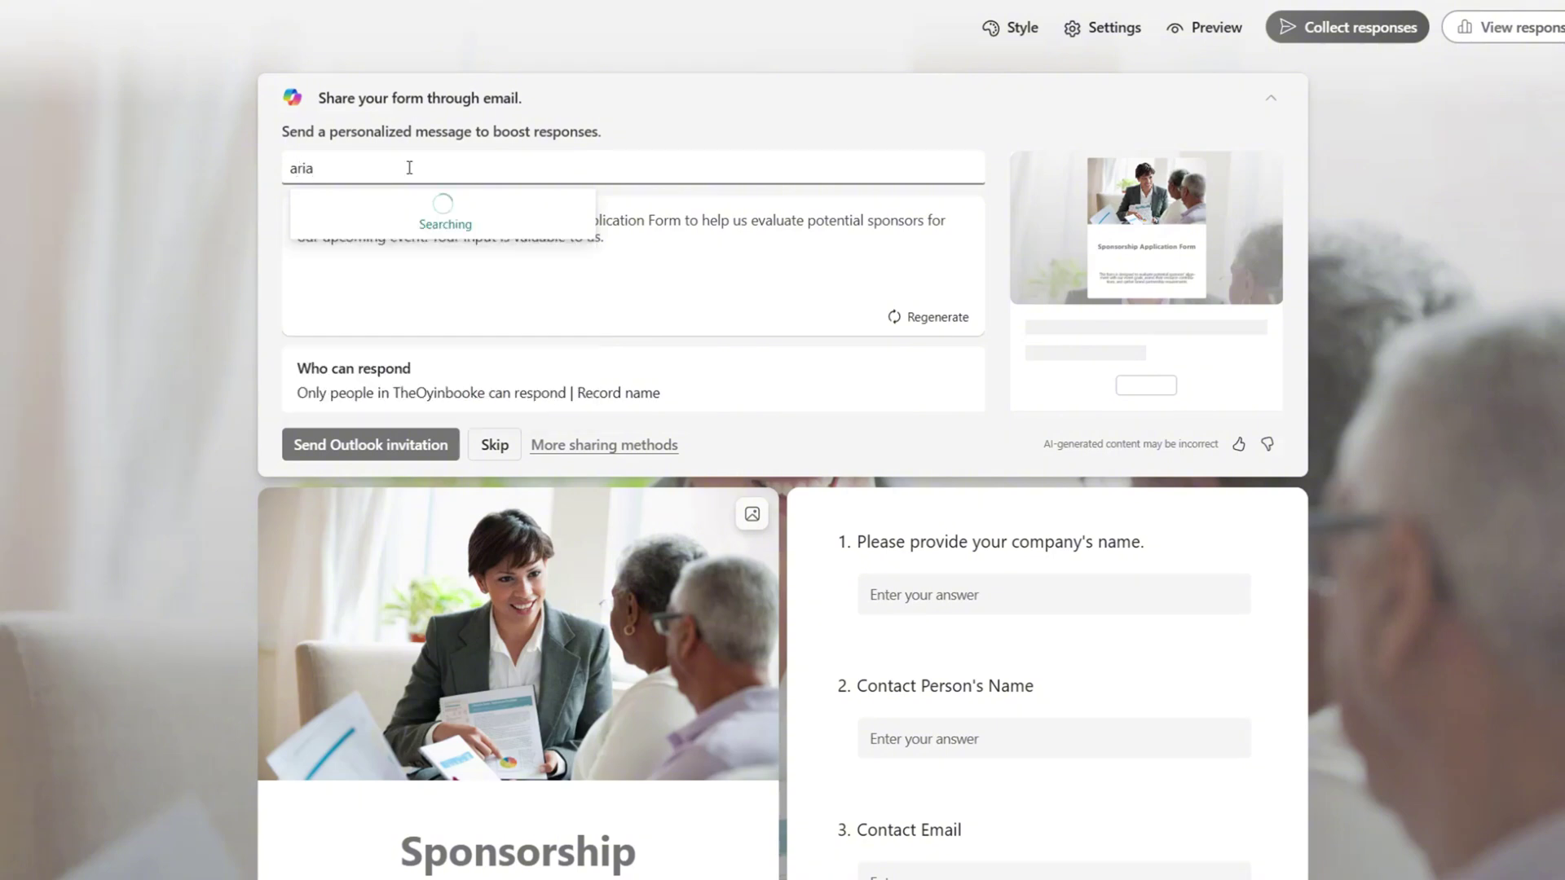
click(413, 250)
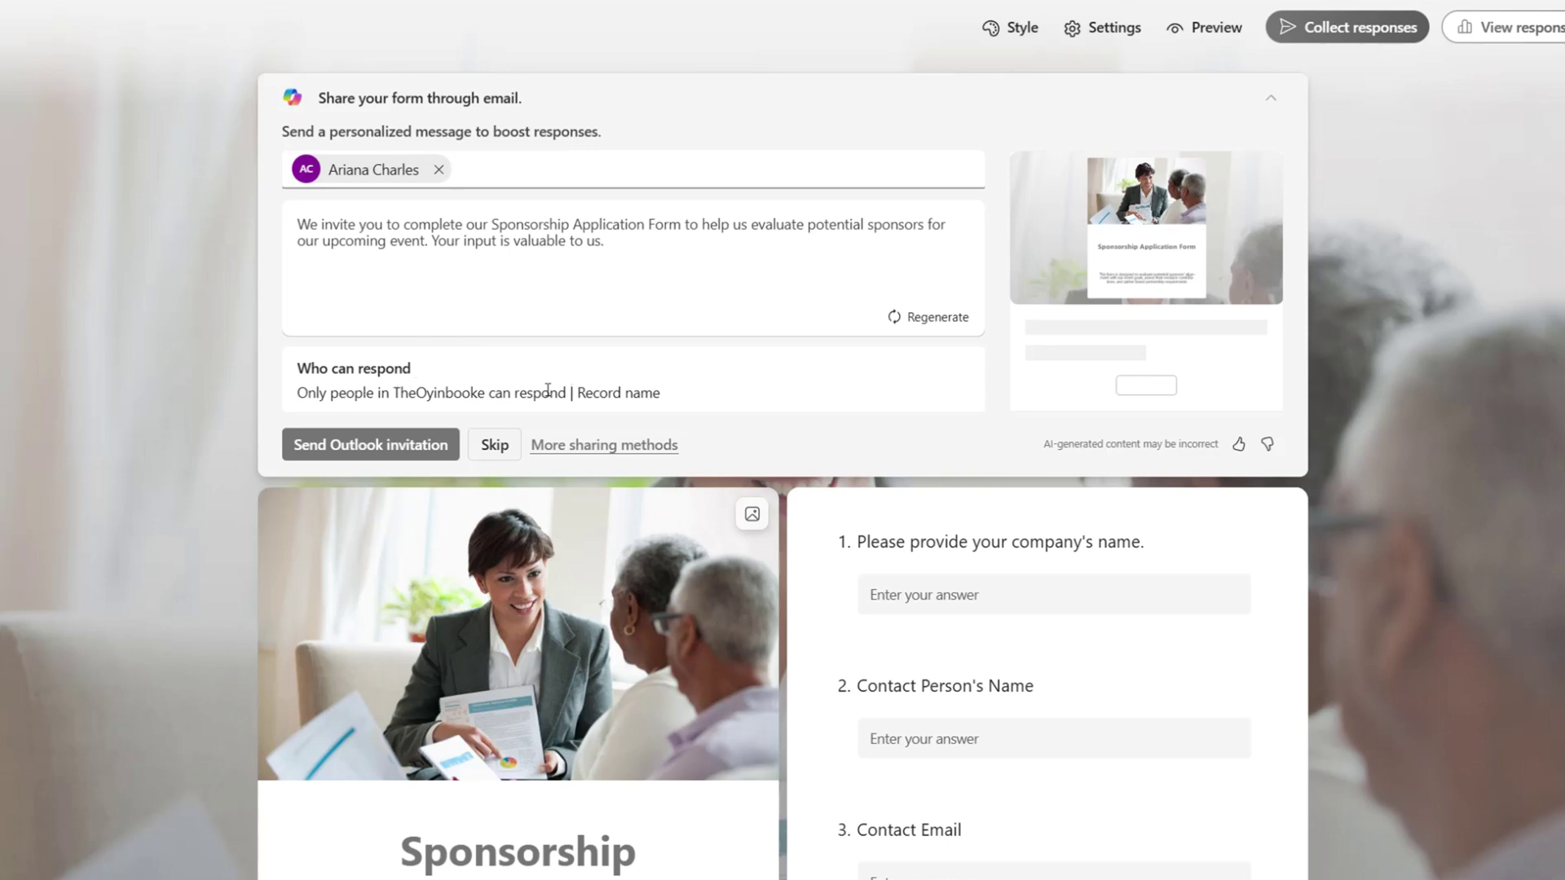
click(439, 170)
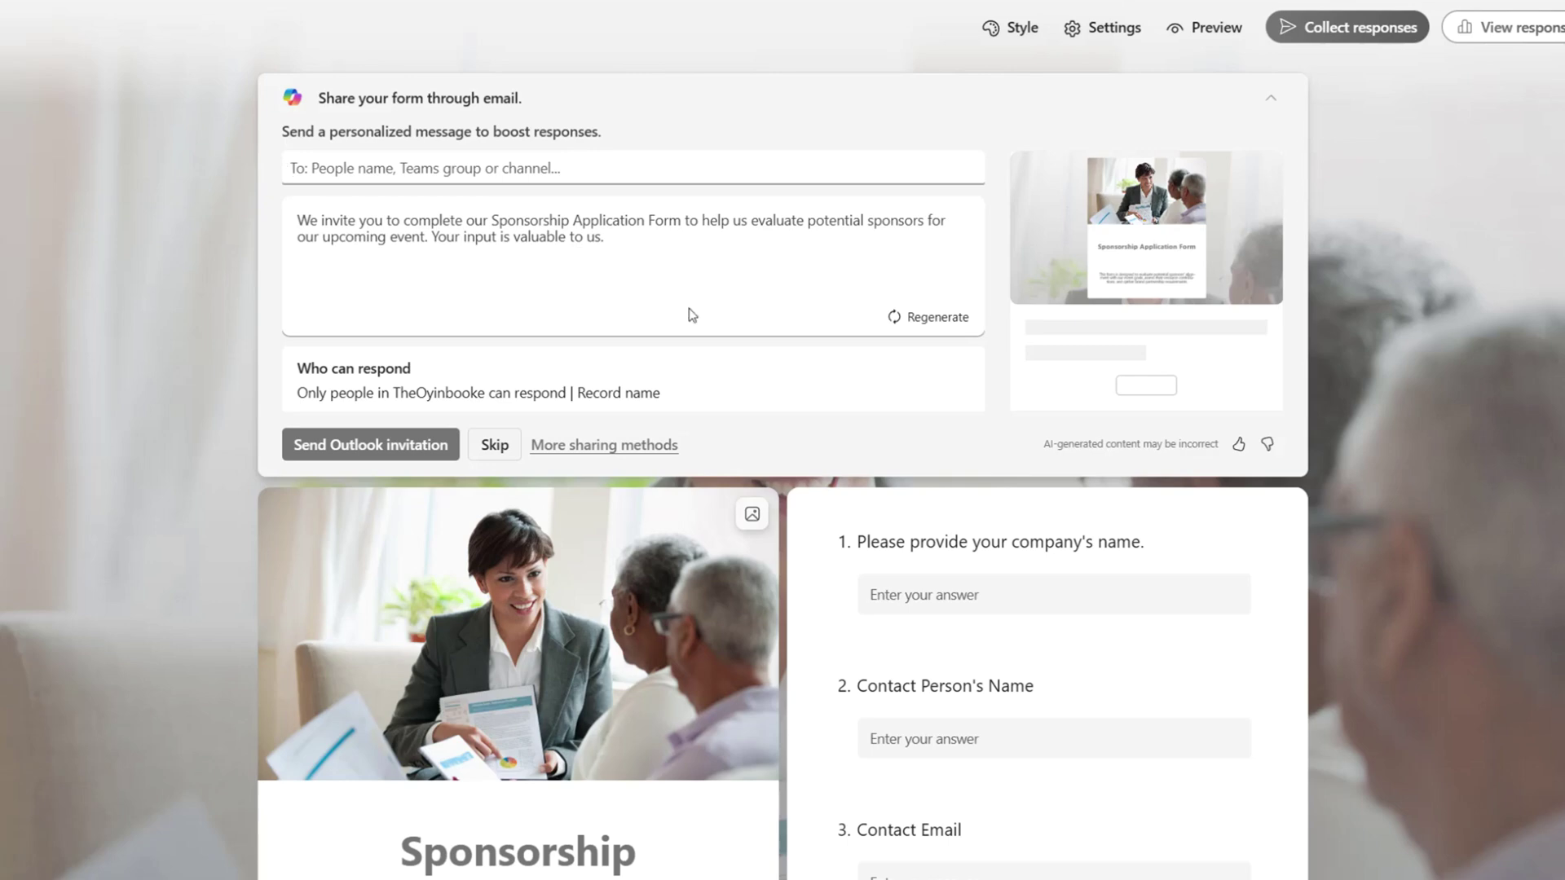
- Skip the email invitation and close the Copilot suggestions
click(494, 447)
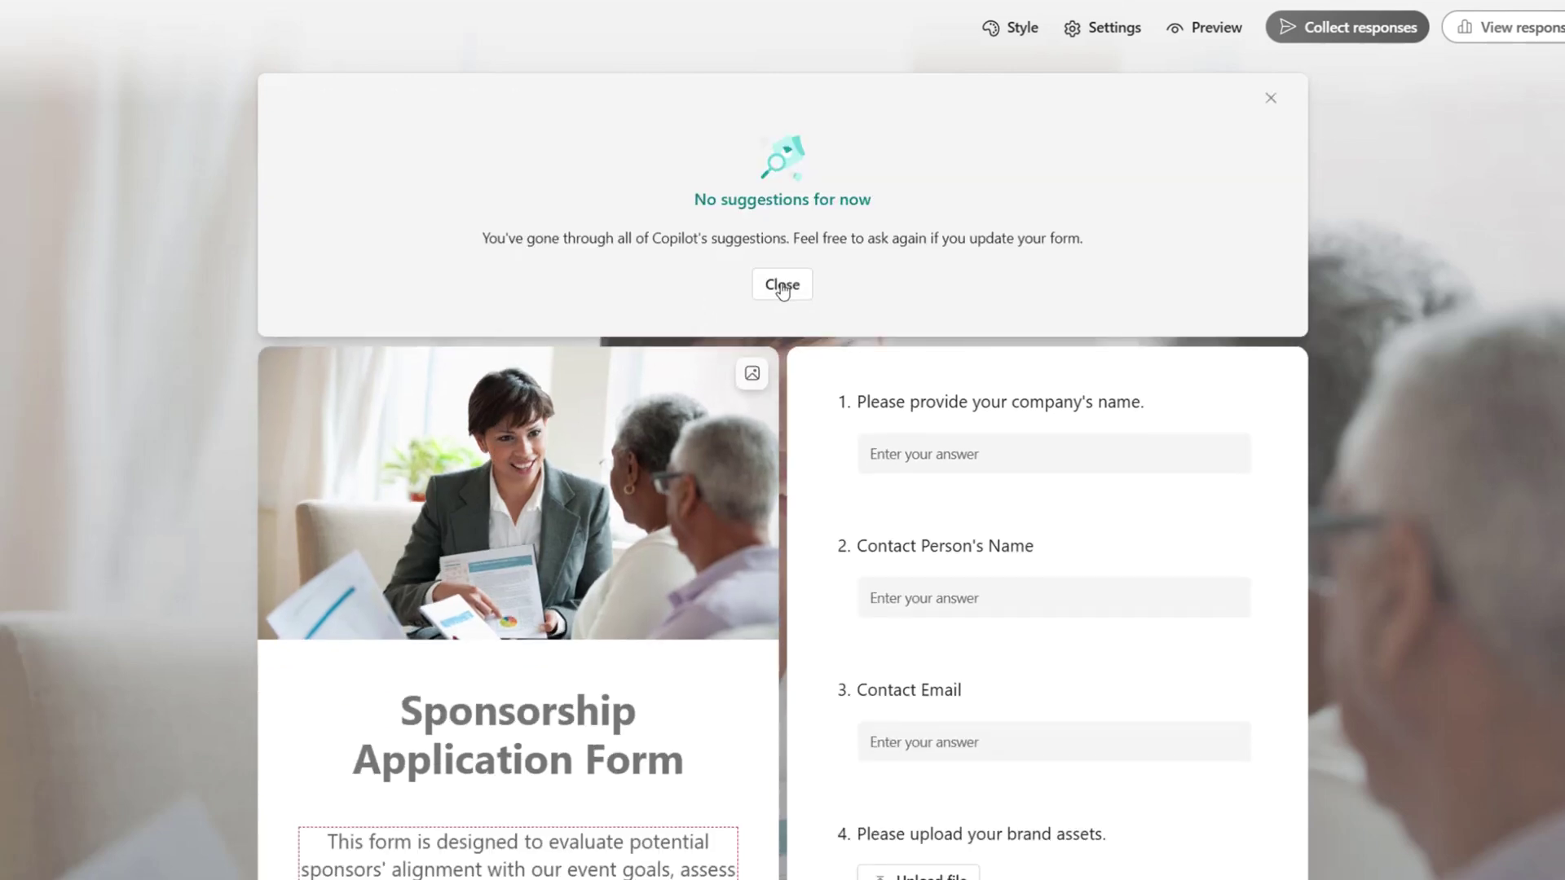
click(783, 287)
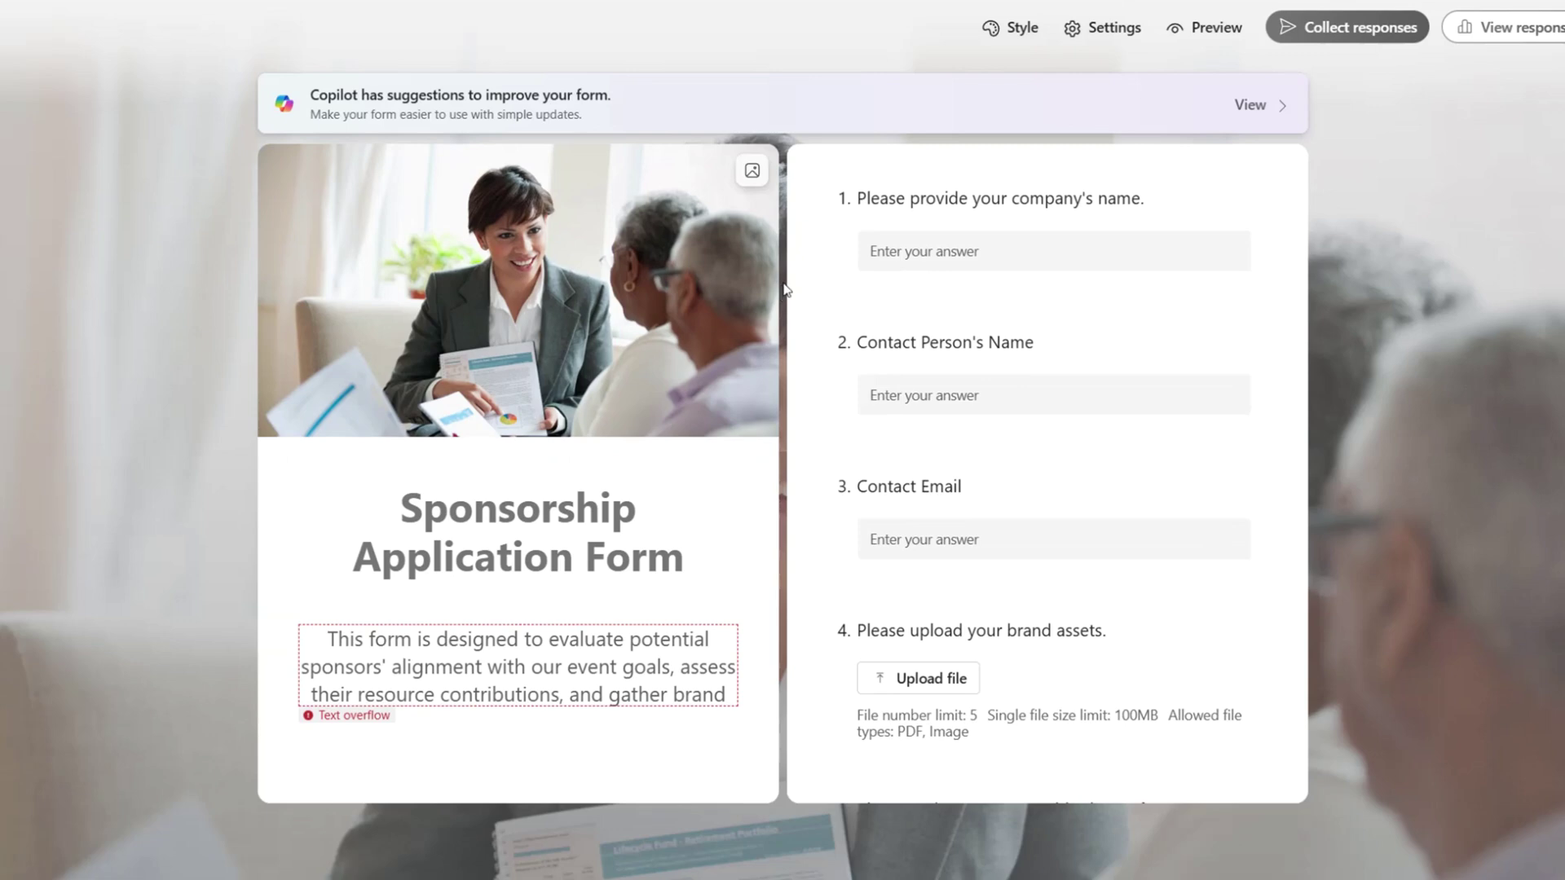
- Reopen Copilot's suggestions for the form and skip the ones for a new design and for letting respondents edit their responses
click(1253, 106)
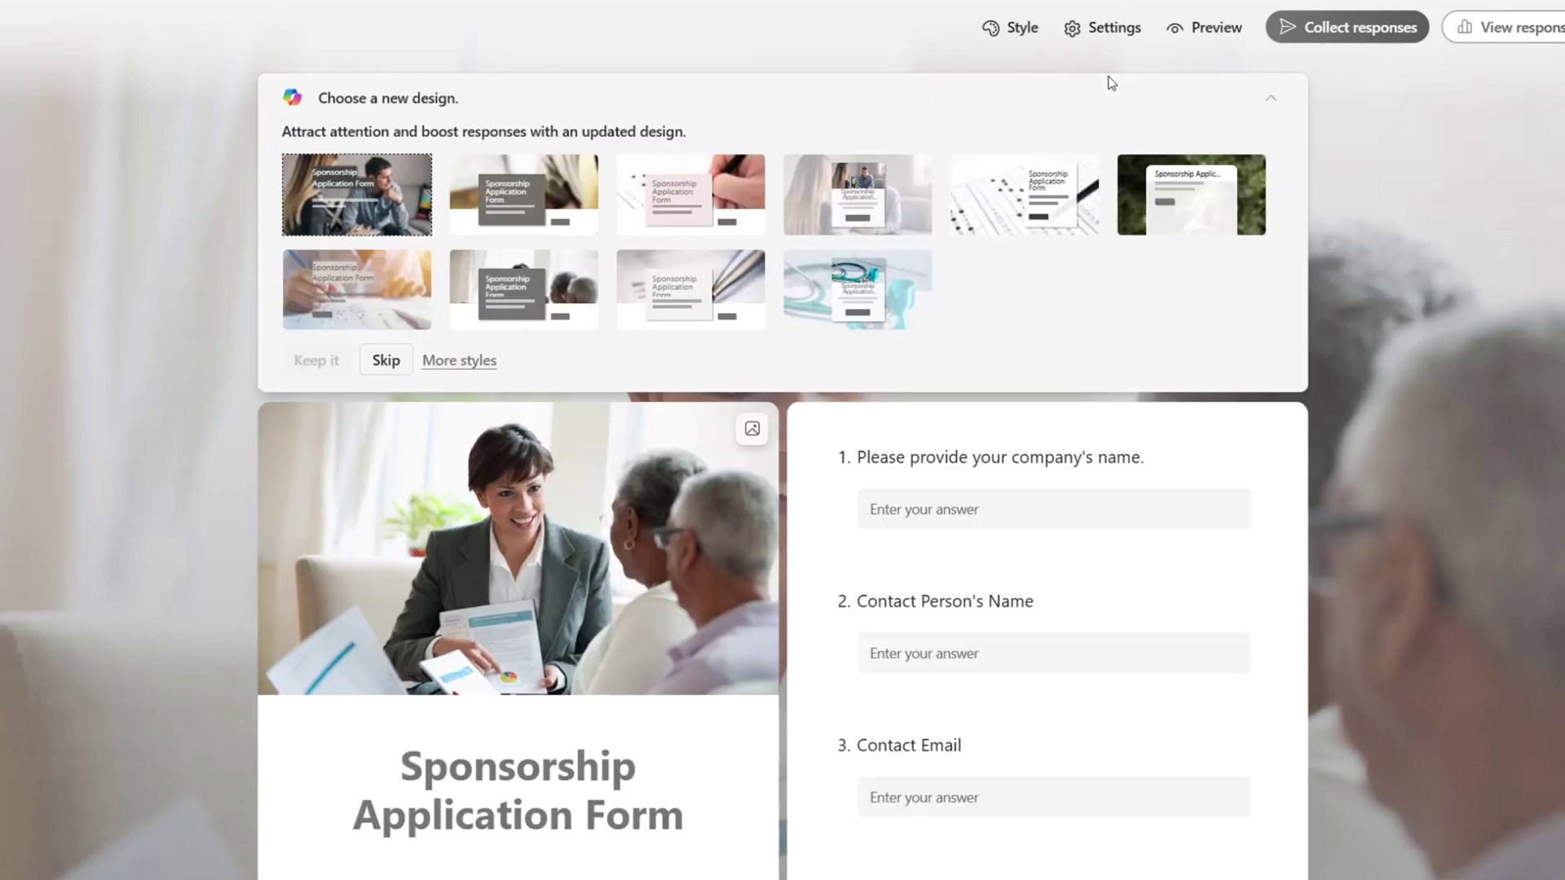
click(380, 367)
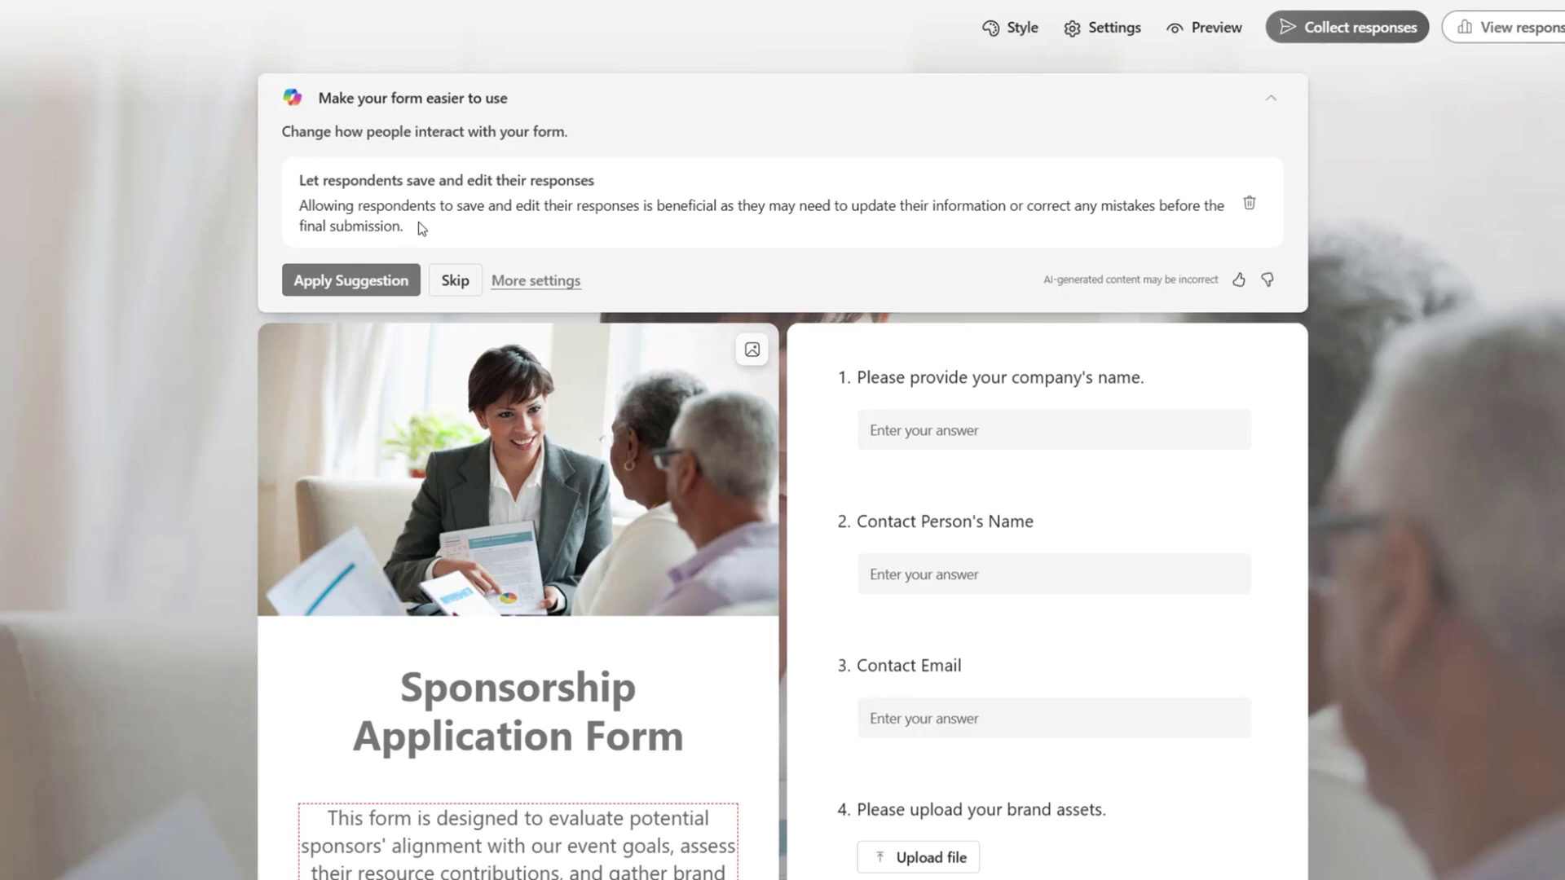
click(455, 281)
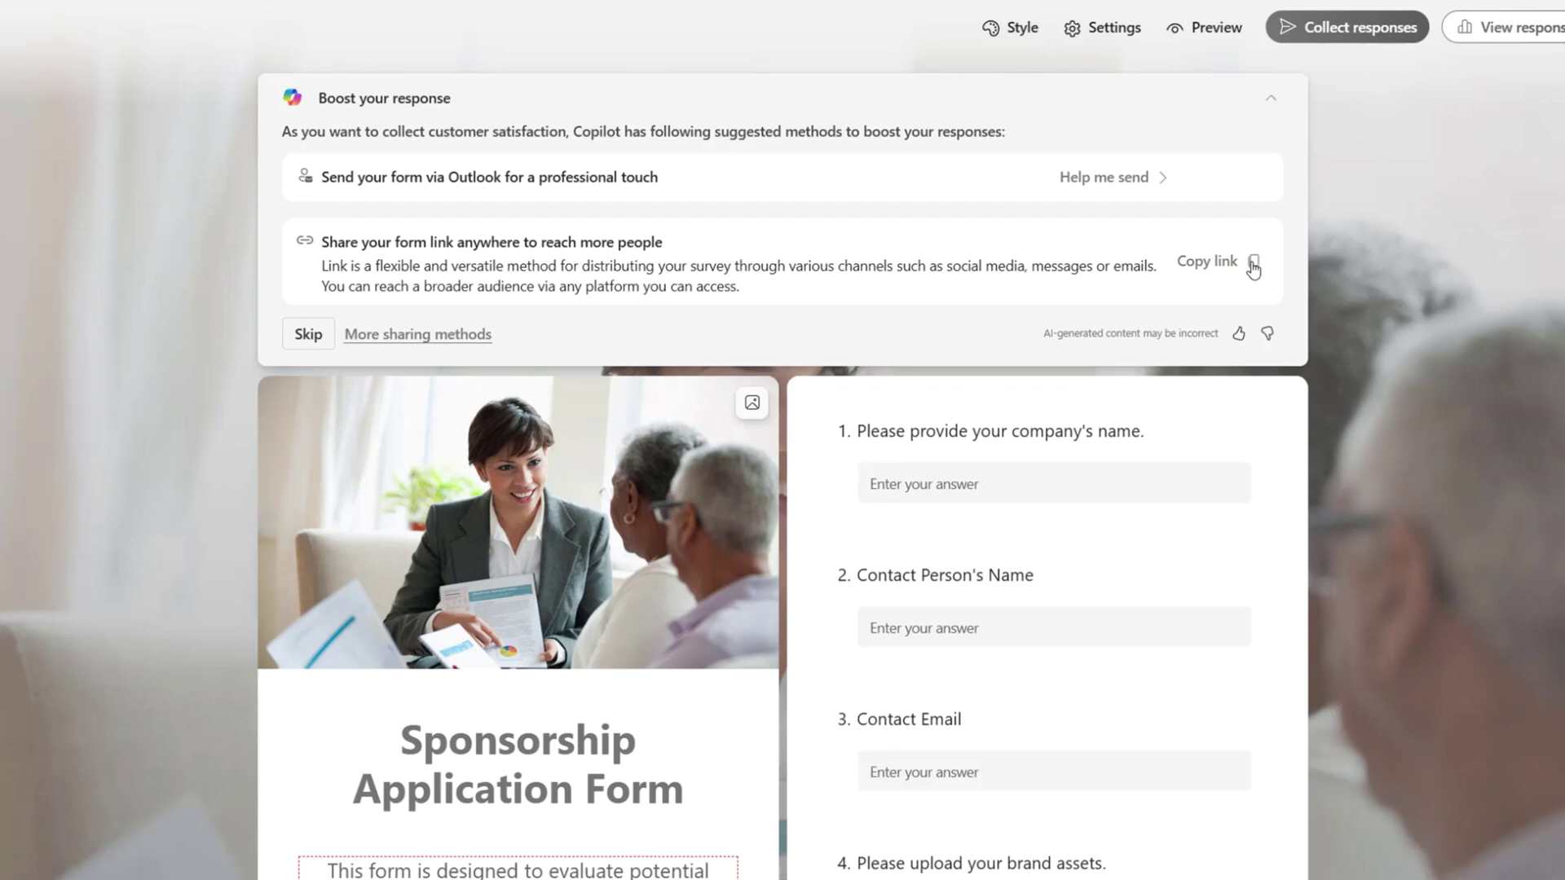
- Review the additional sharing methods for the form, and skip the suggestion to boost responses to finish Copilot's suggestions
click(439, 336)
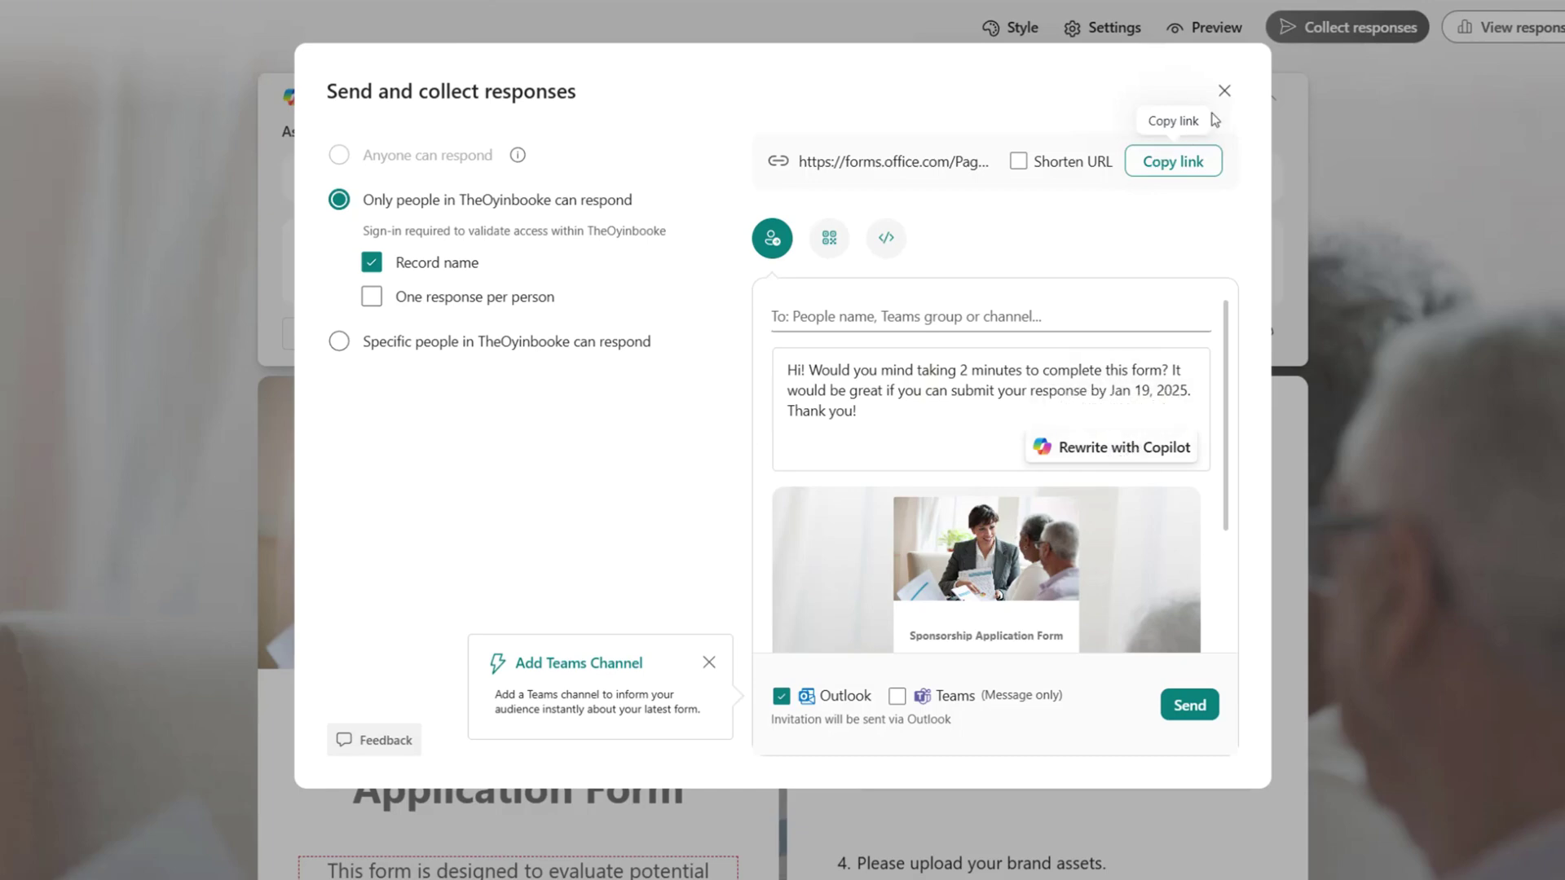
click(1224, 90)
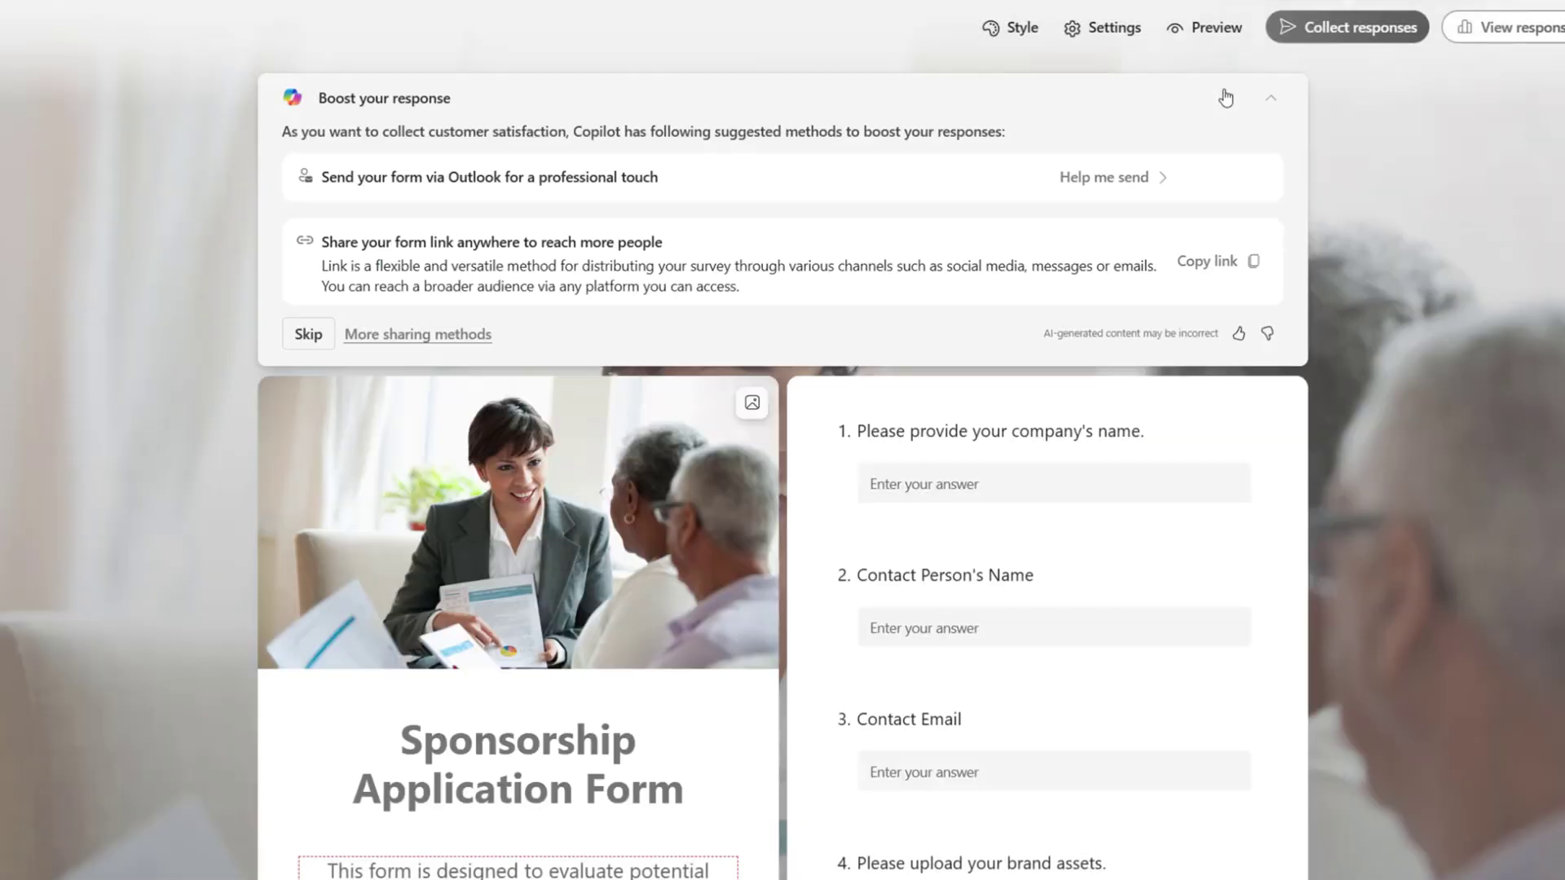
click(311, 337)
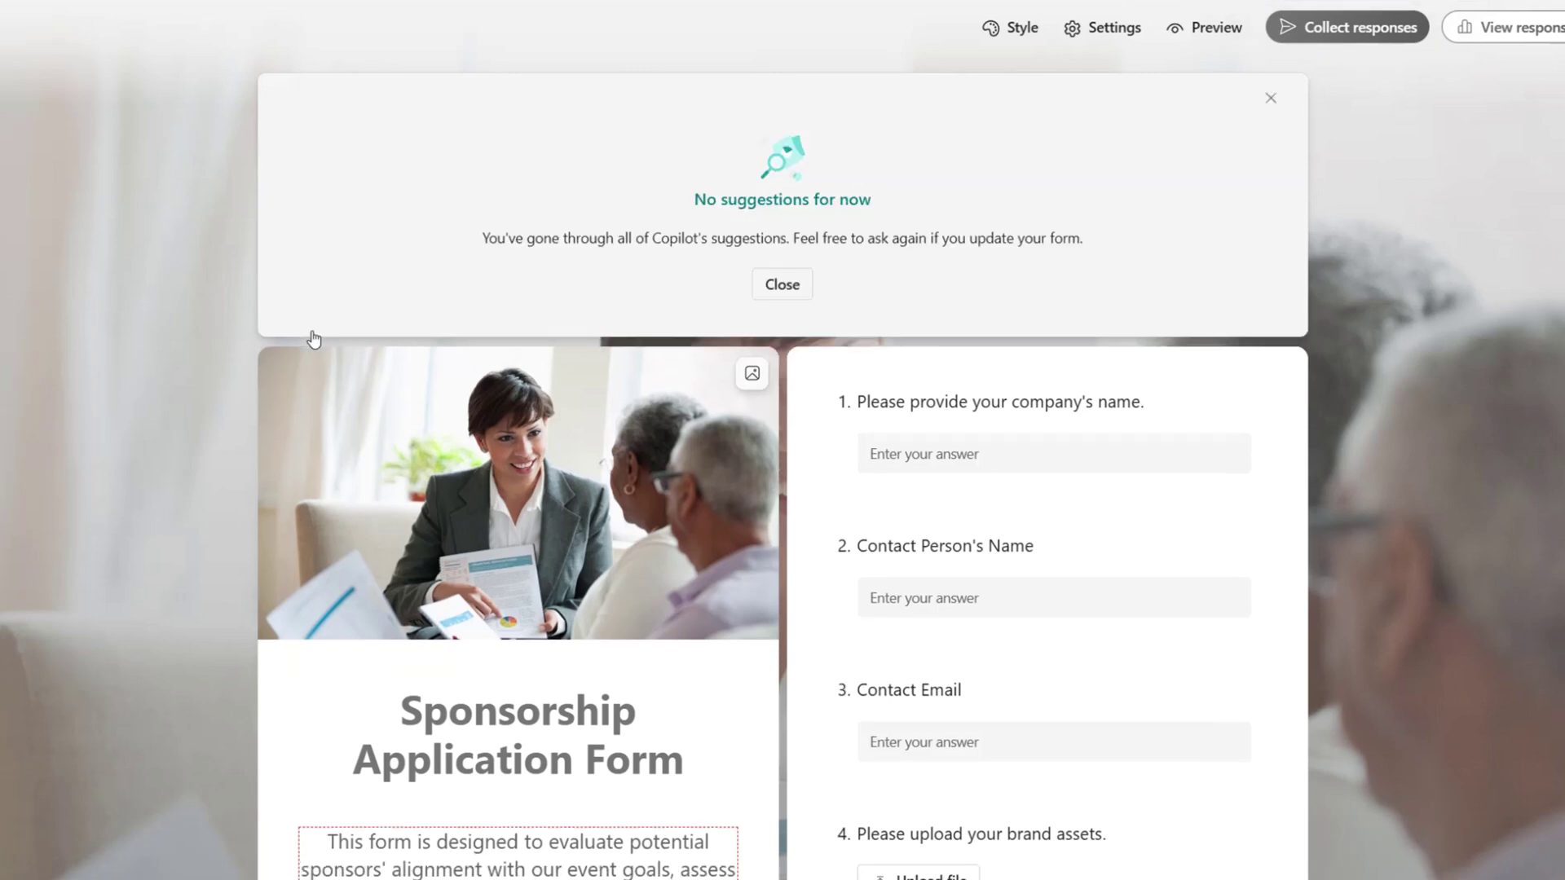
click(766, 287)
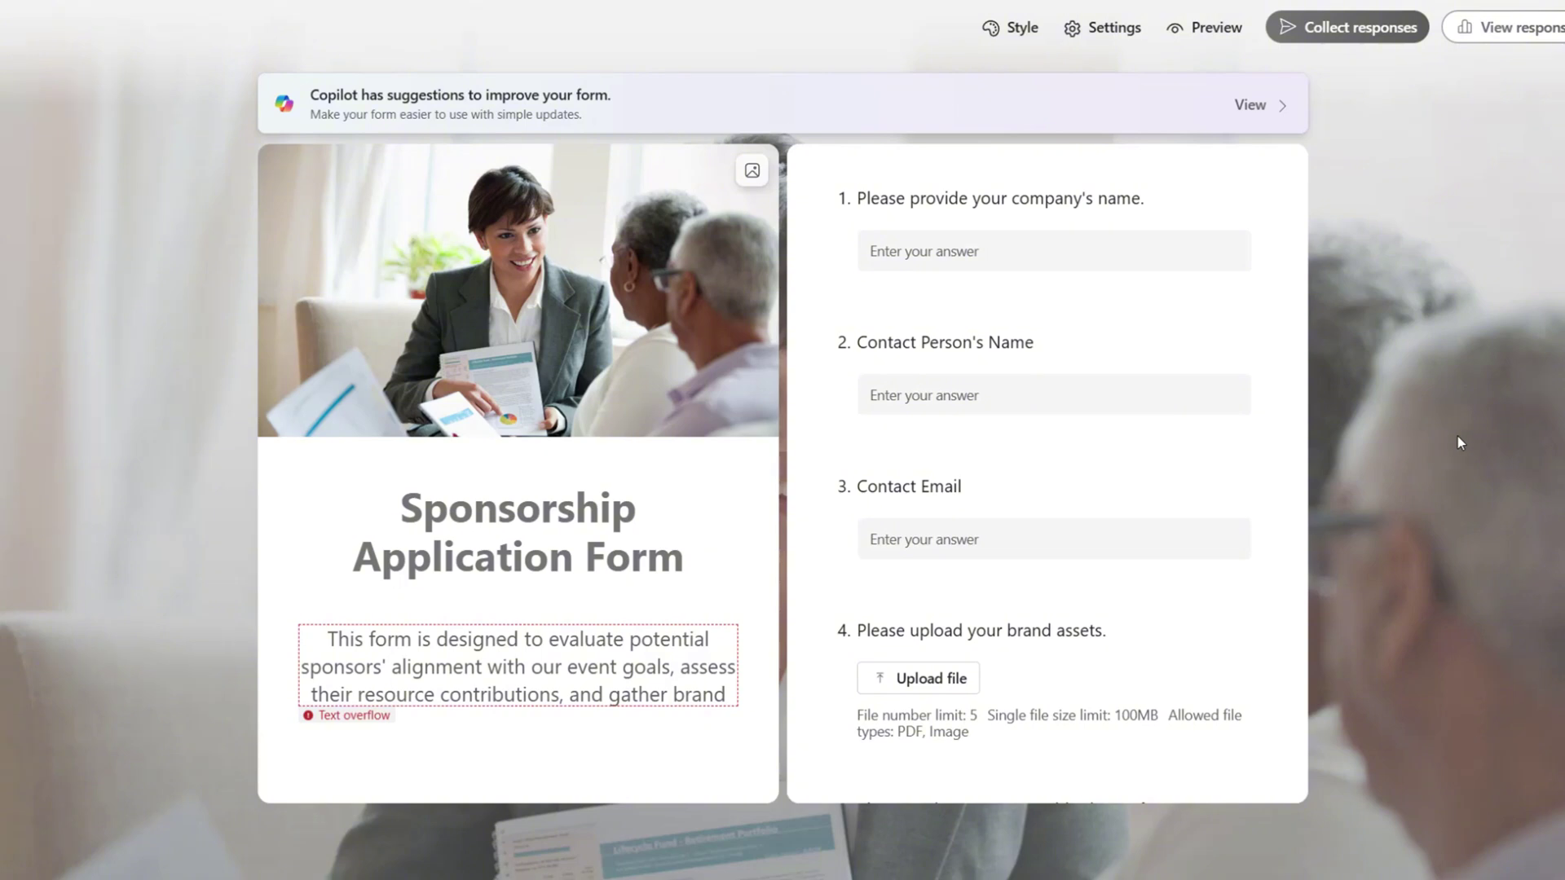
- Open the responses overview of the Sponsorship Application Form
click(1528, 33)
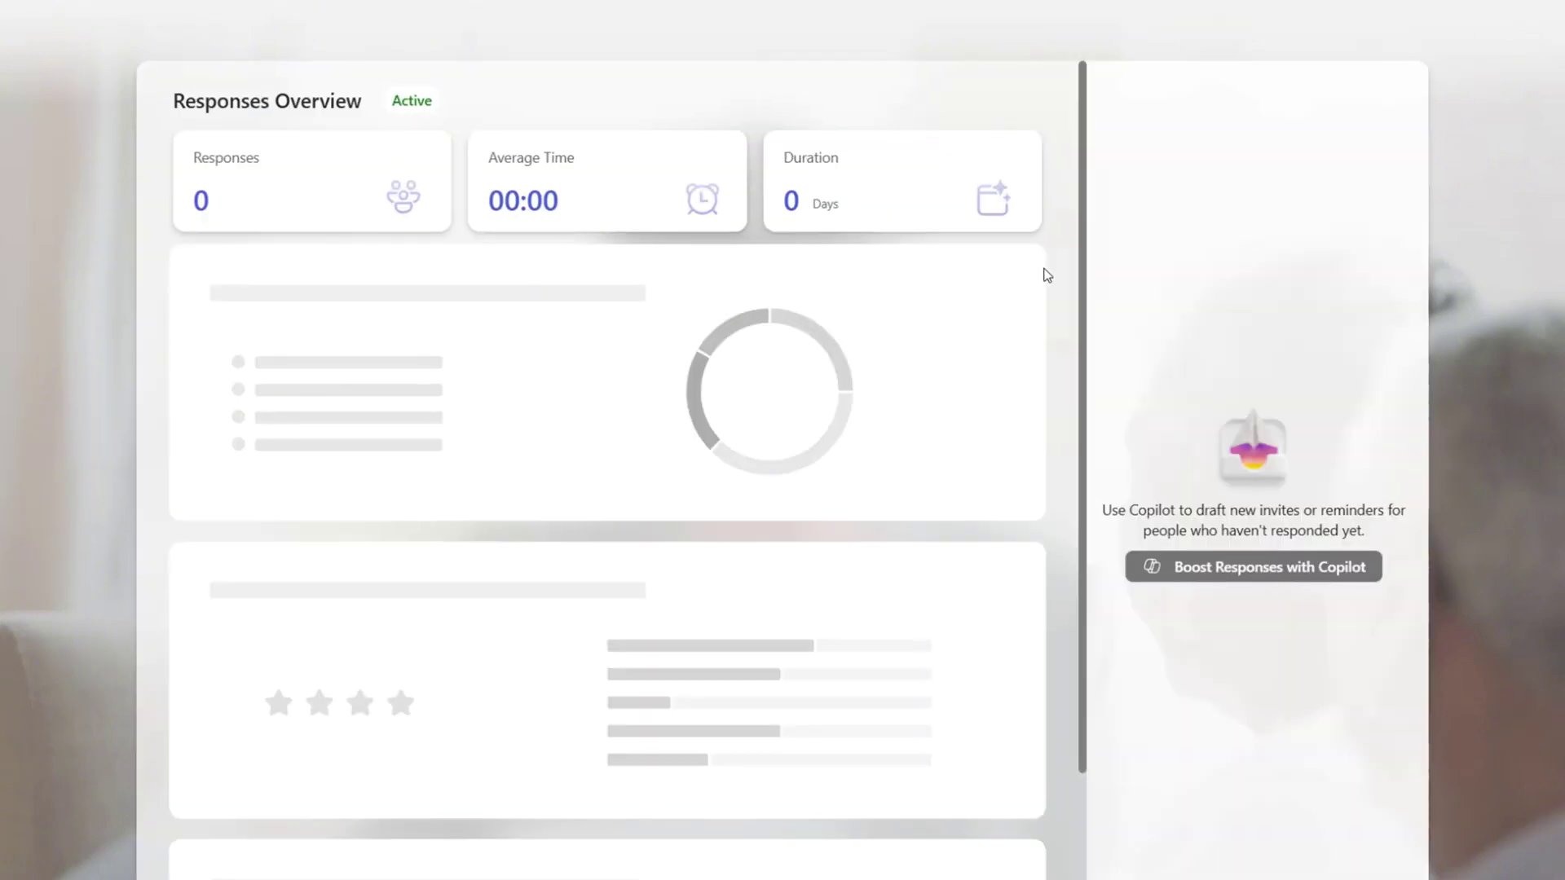